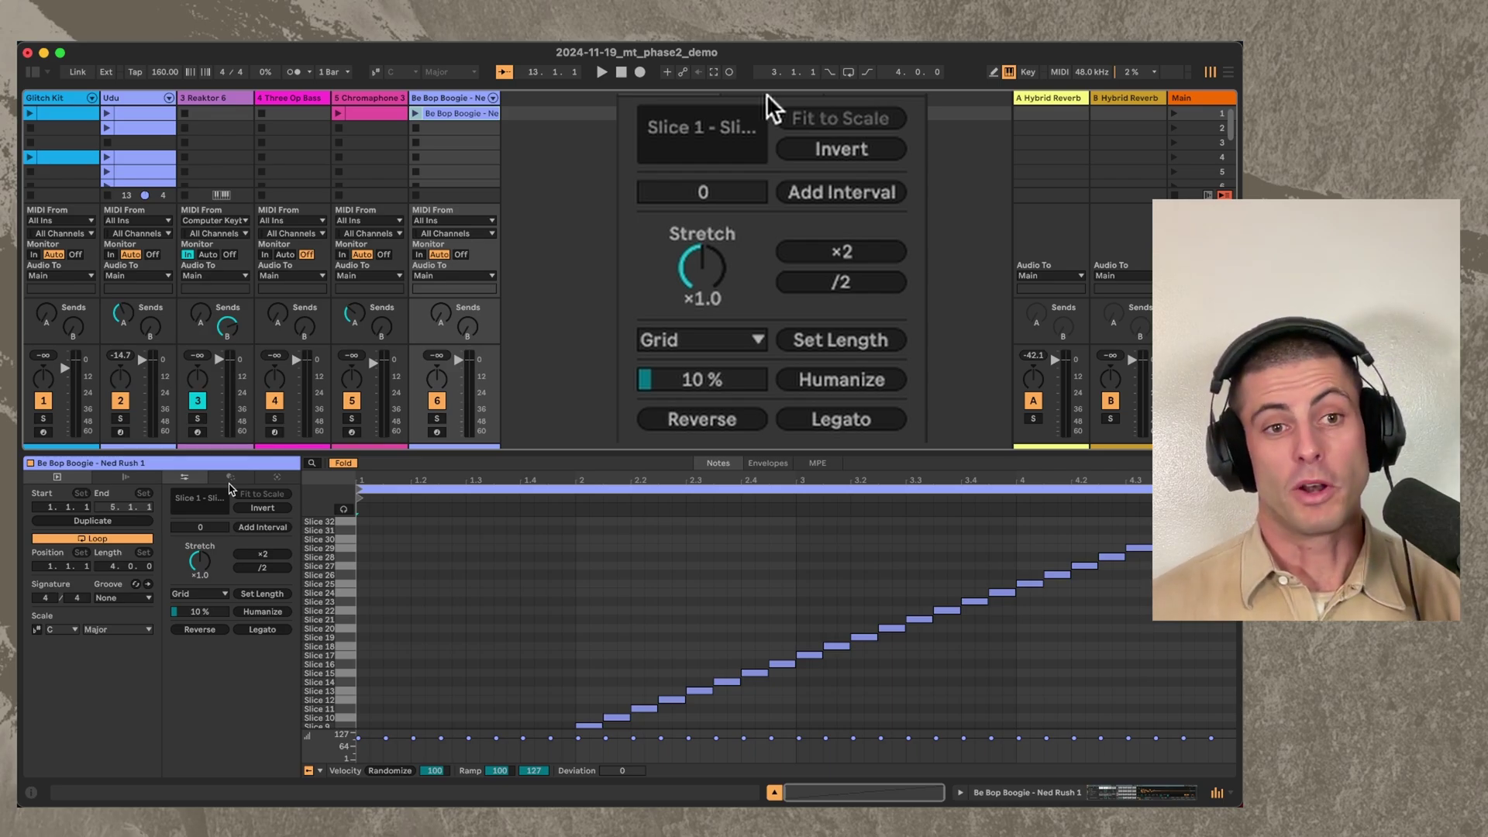
Step: Load Phrase Shuffler Pro as the clip's note generator
click(231, 478)
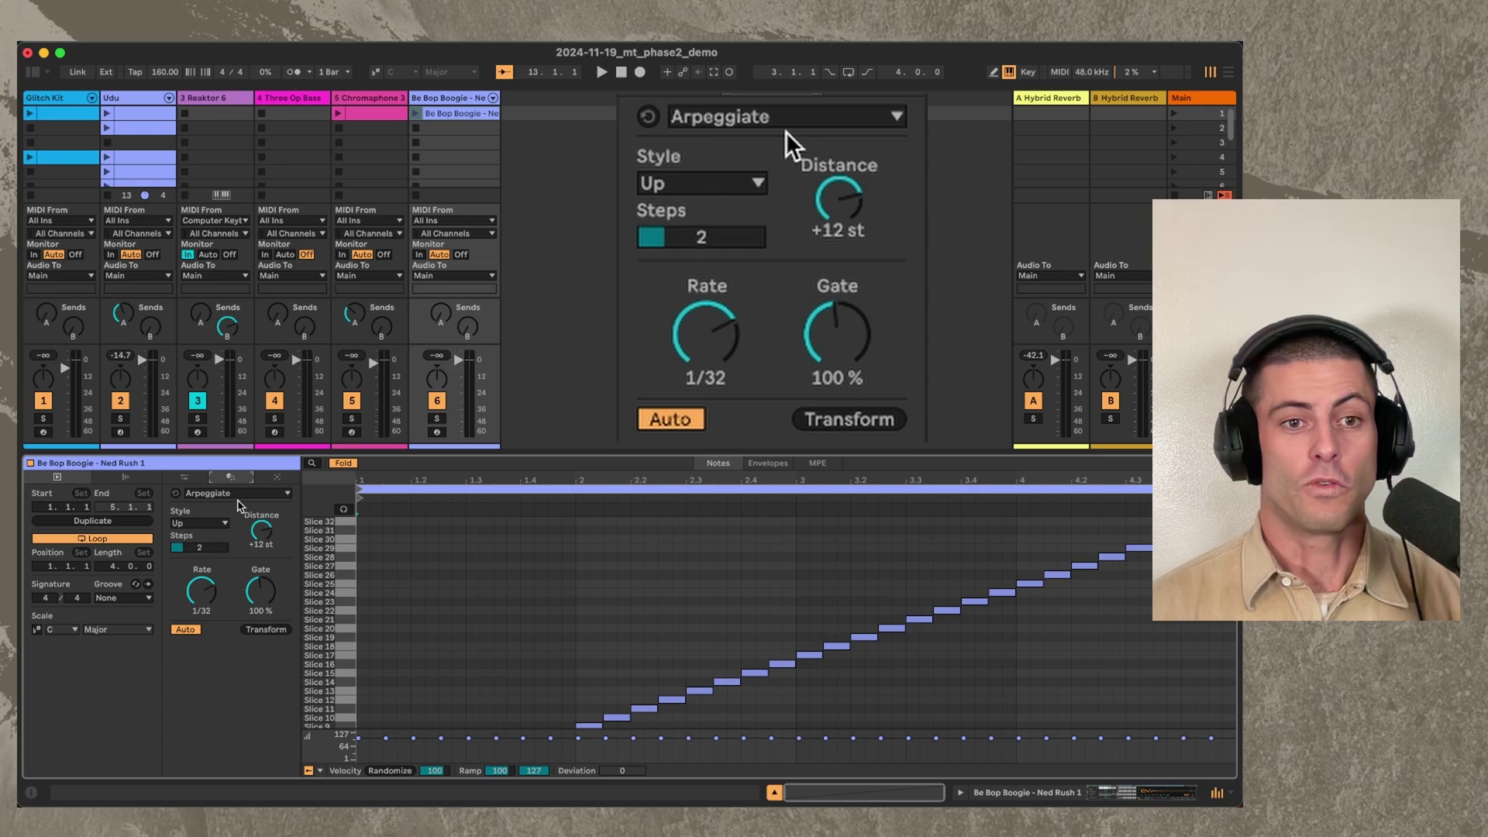
click(238, 493)
click(262, 704)
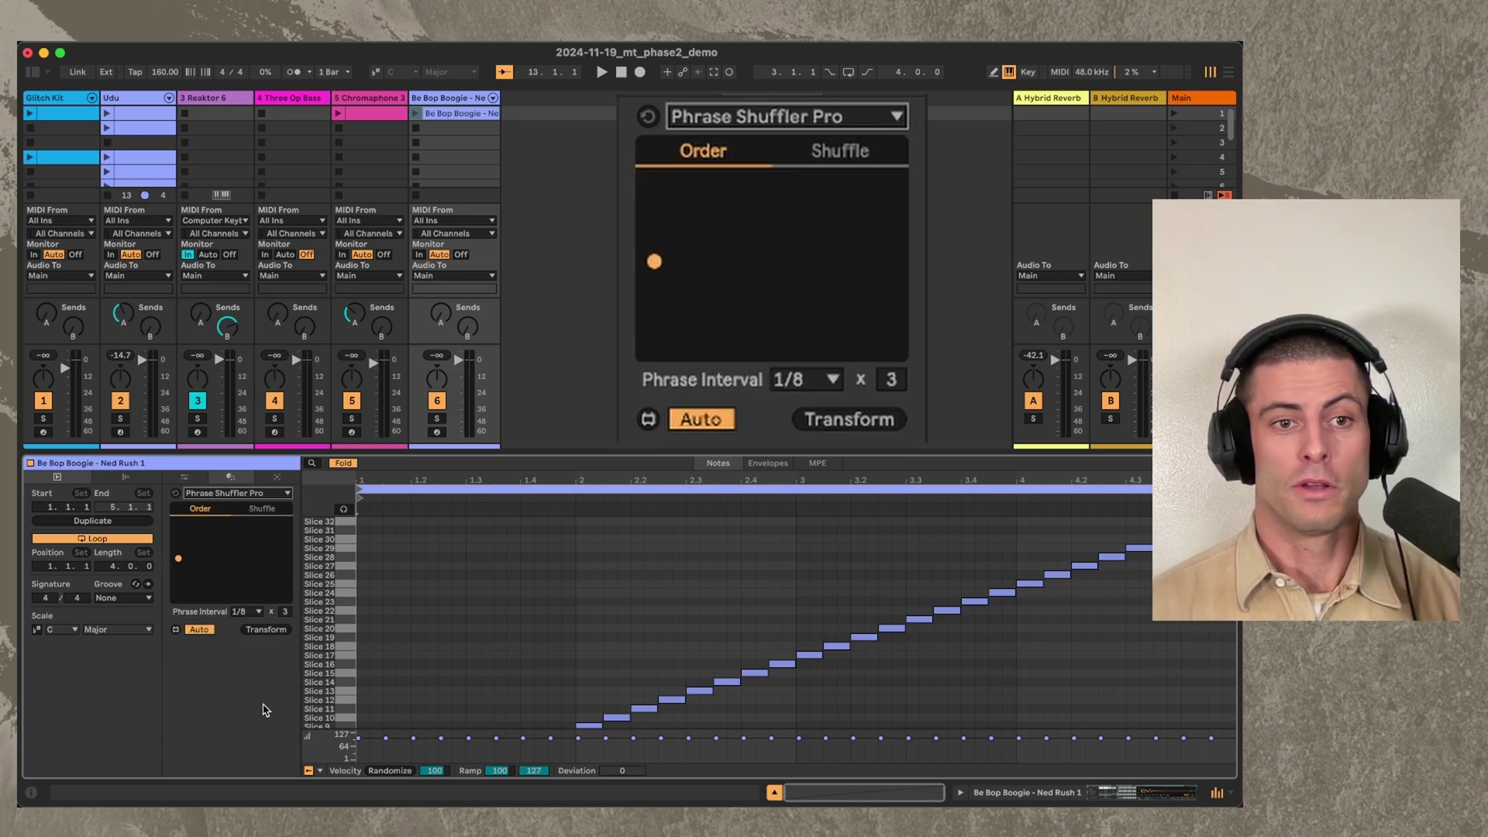
Step: Select all slice notes and enlarge the MIDI editor to show all 32 slices
click(602, 619)
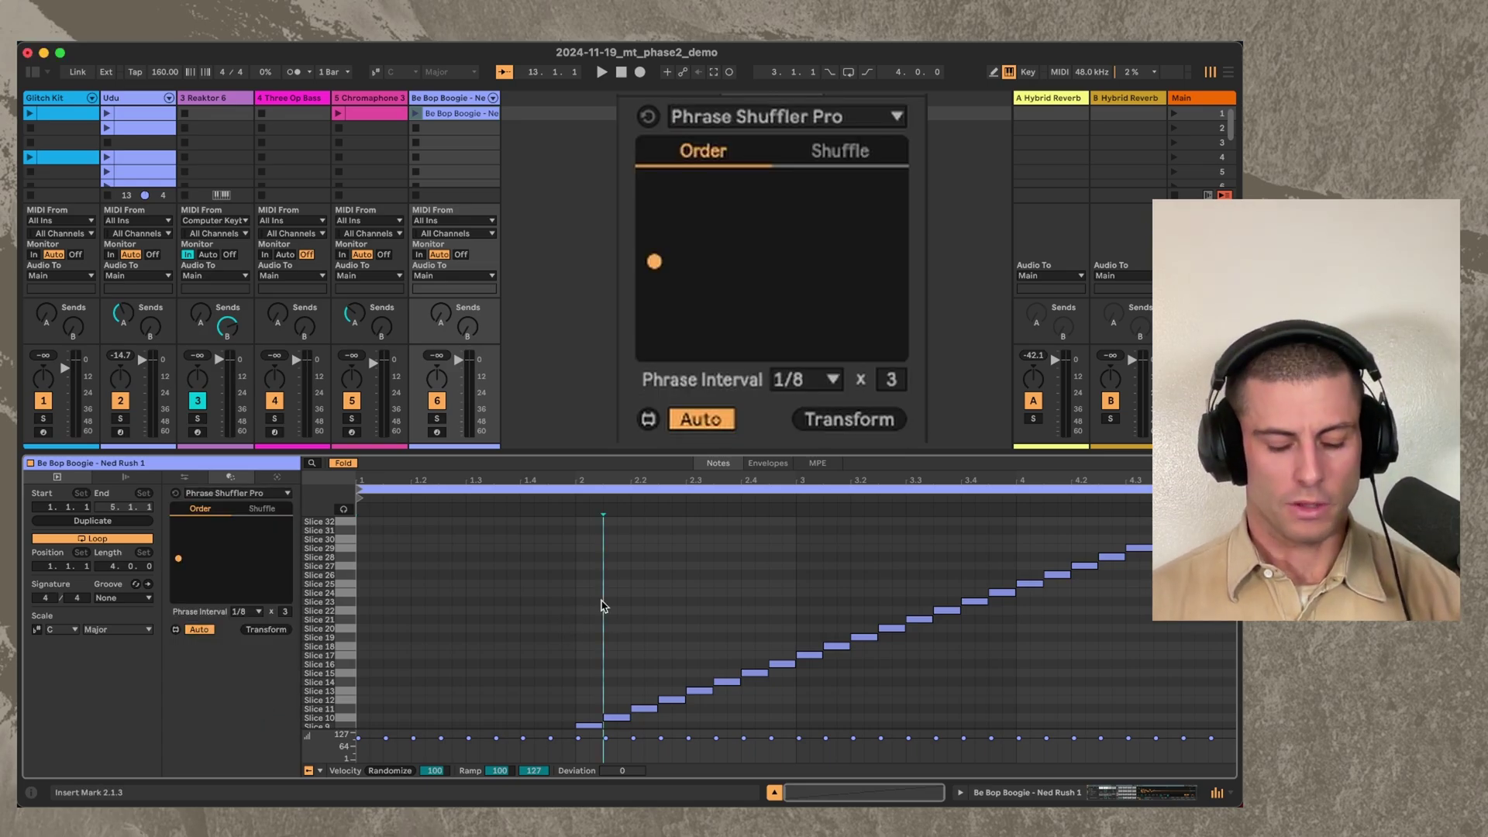
key(super+a)
drag(619, 446, 635, 335)
Step: Preview playback, then launch the Be Bop Boogie clip
key(space)
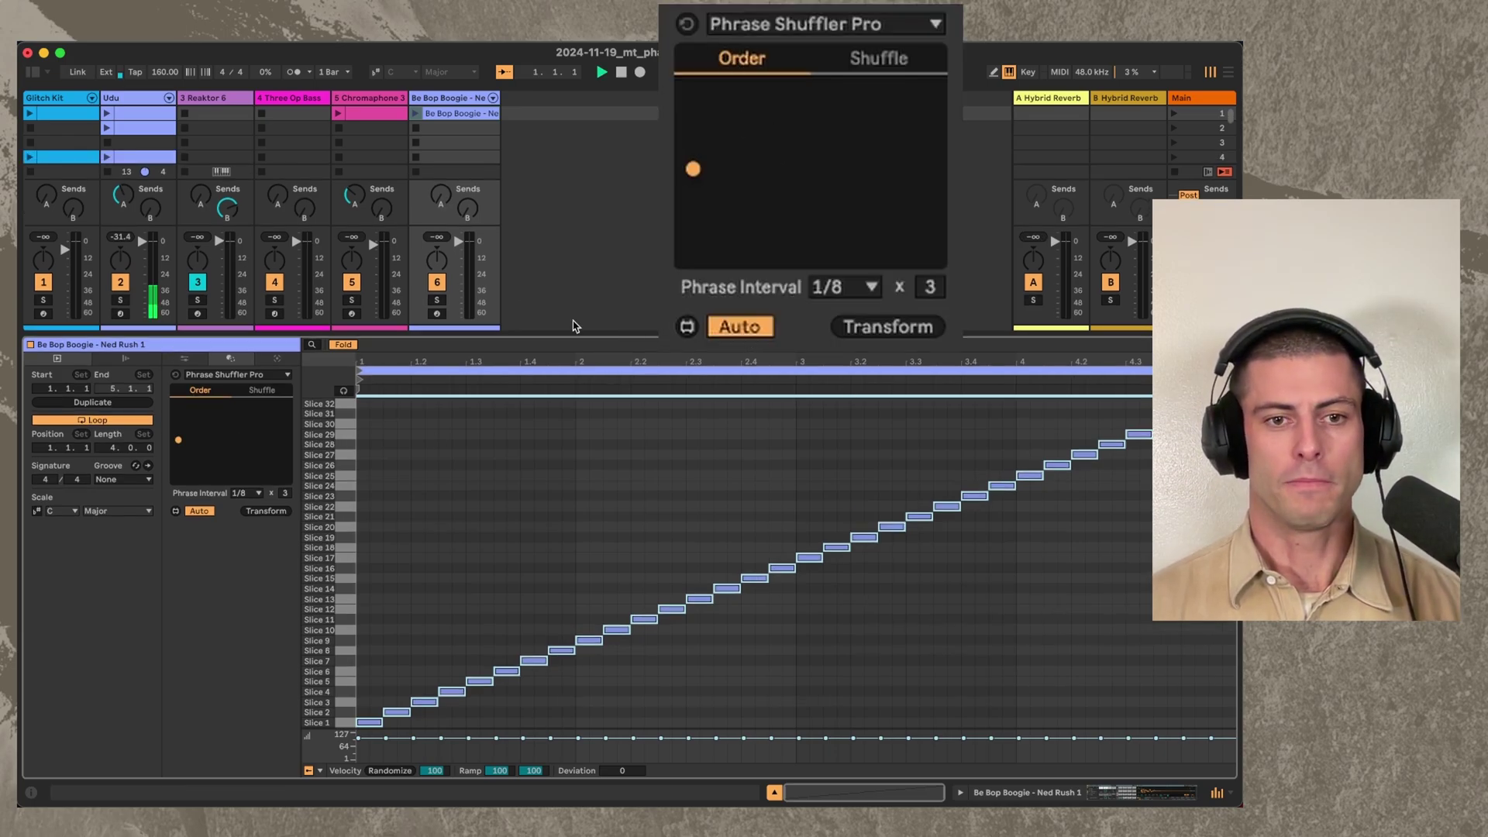
key(space)
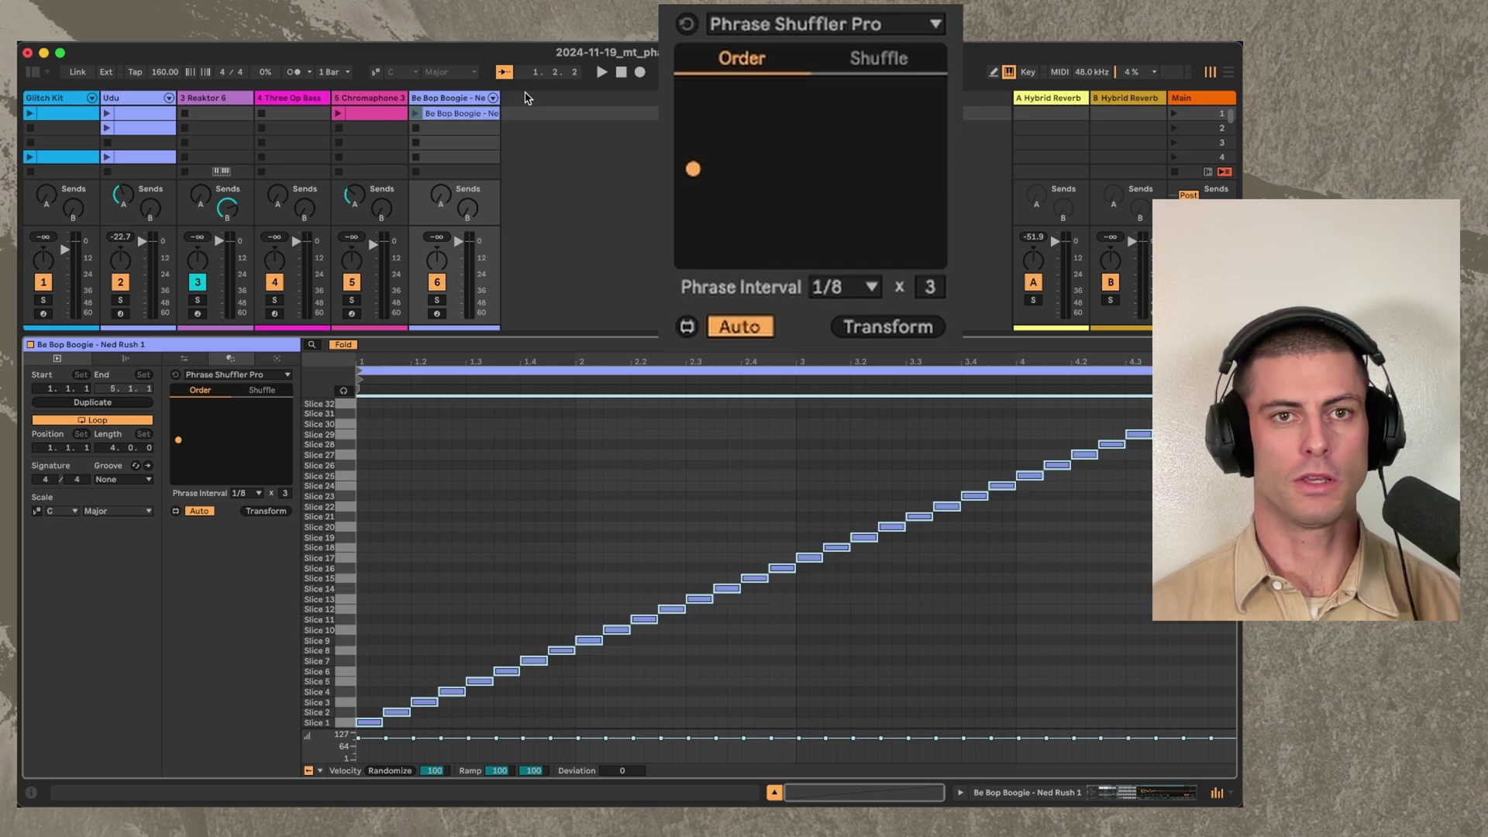
click(416, 115)
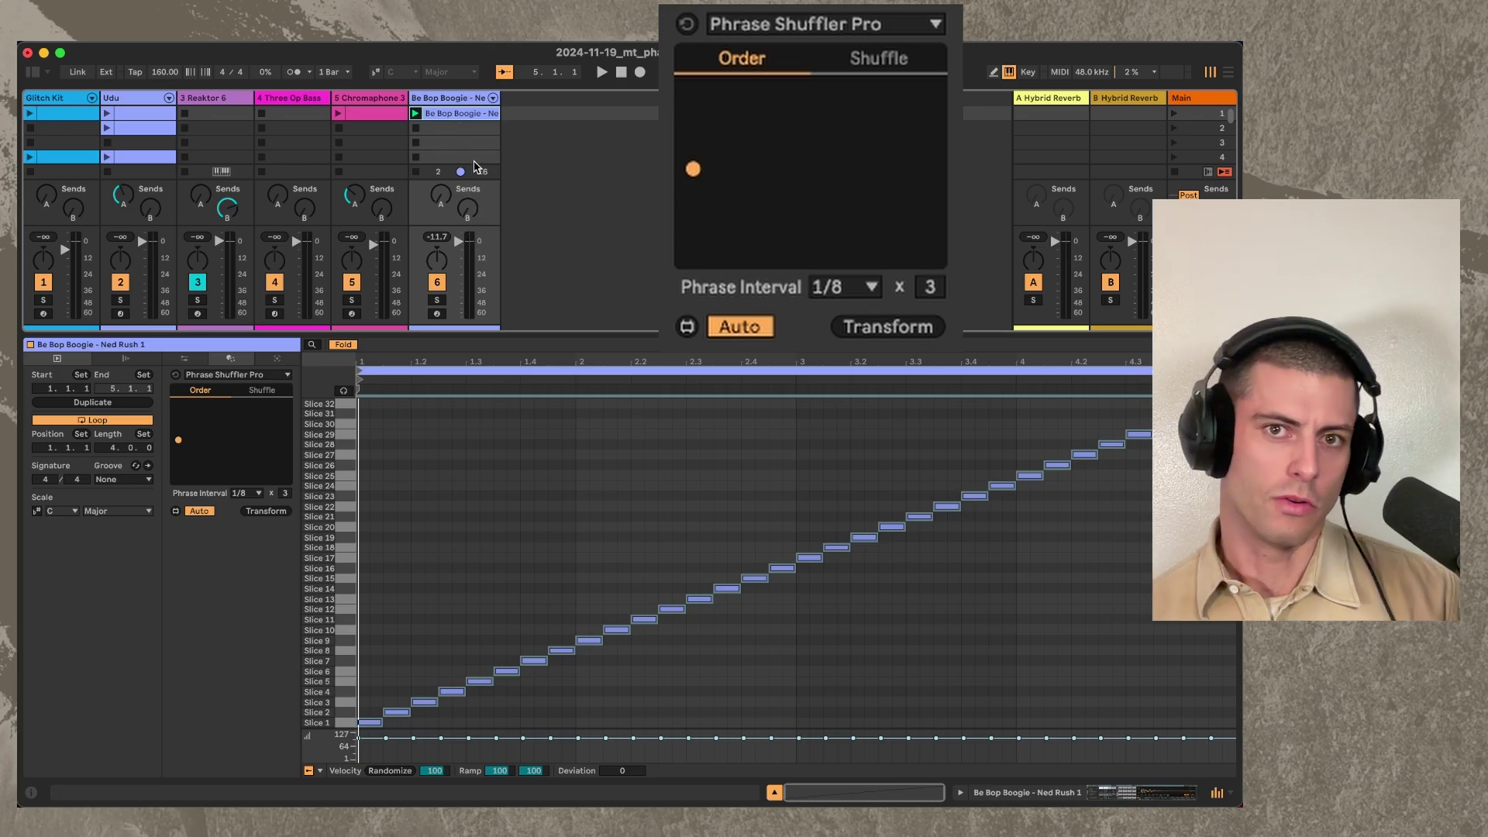
key(super+a)
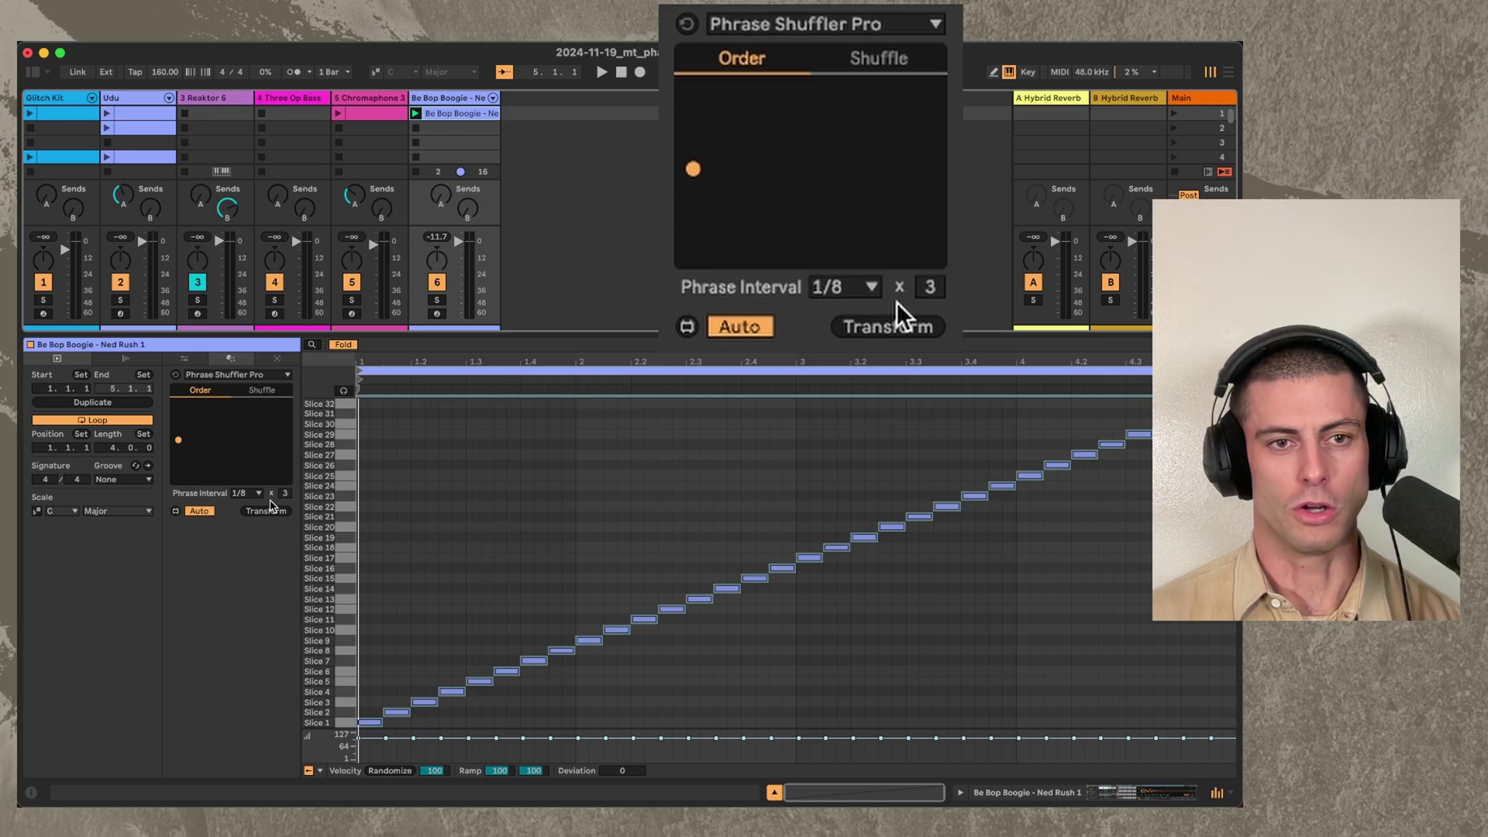
Step: Keep the Phrase Interval at 1/8 × 3 and preview the Slice 2–4 phrase selection
click(243, 493)
click(245, 562)
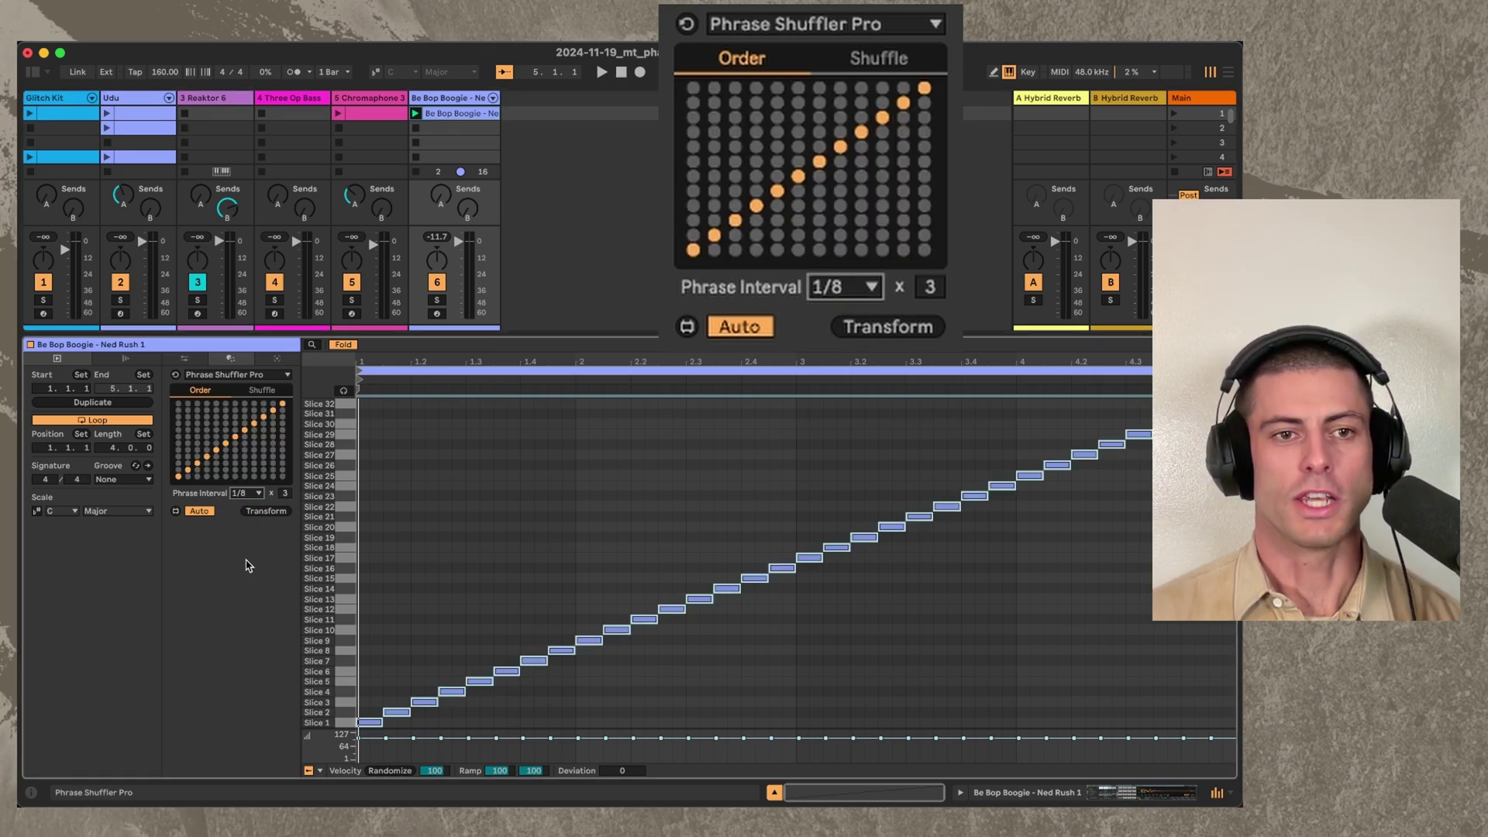
click(286, 493)
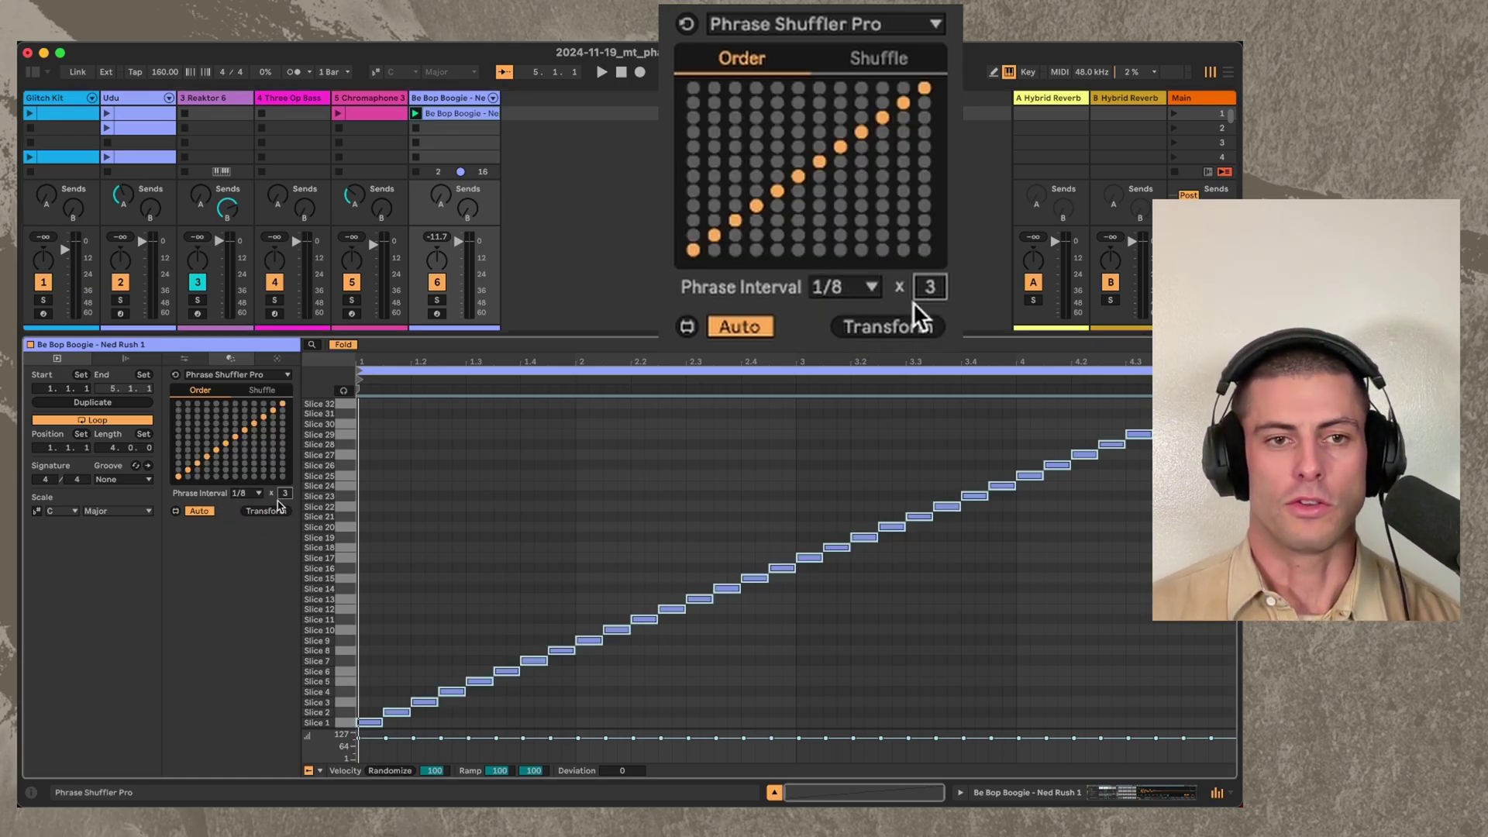
drag(365, 662, 452, 719)
click(452, 720)
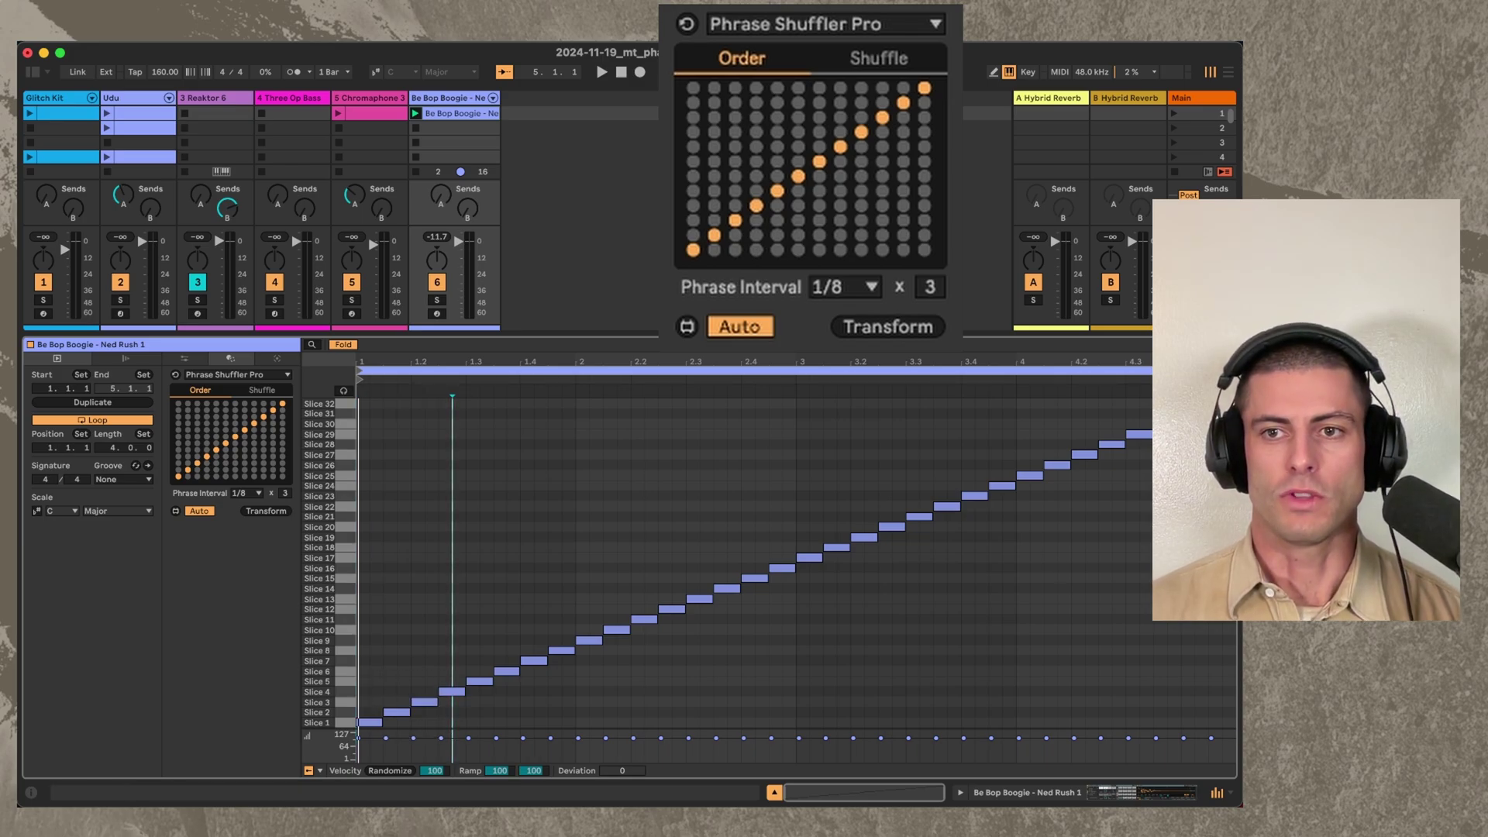
Step: Set the piano roll Fixed Grid to 1/8 and marquee-select successive three-slice groups, including Slice 4–6 and 7–9
right_click(1013, 357)
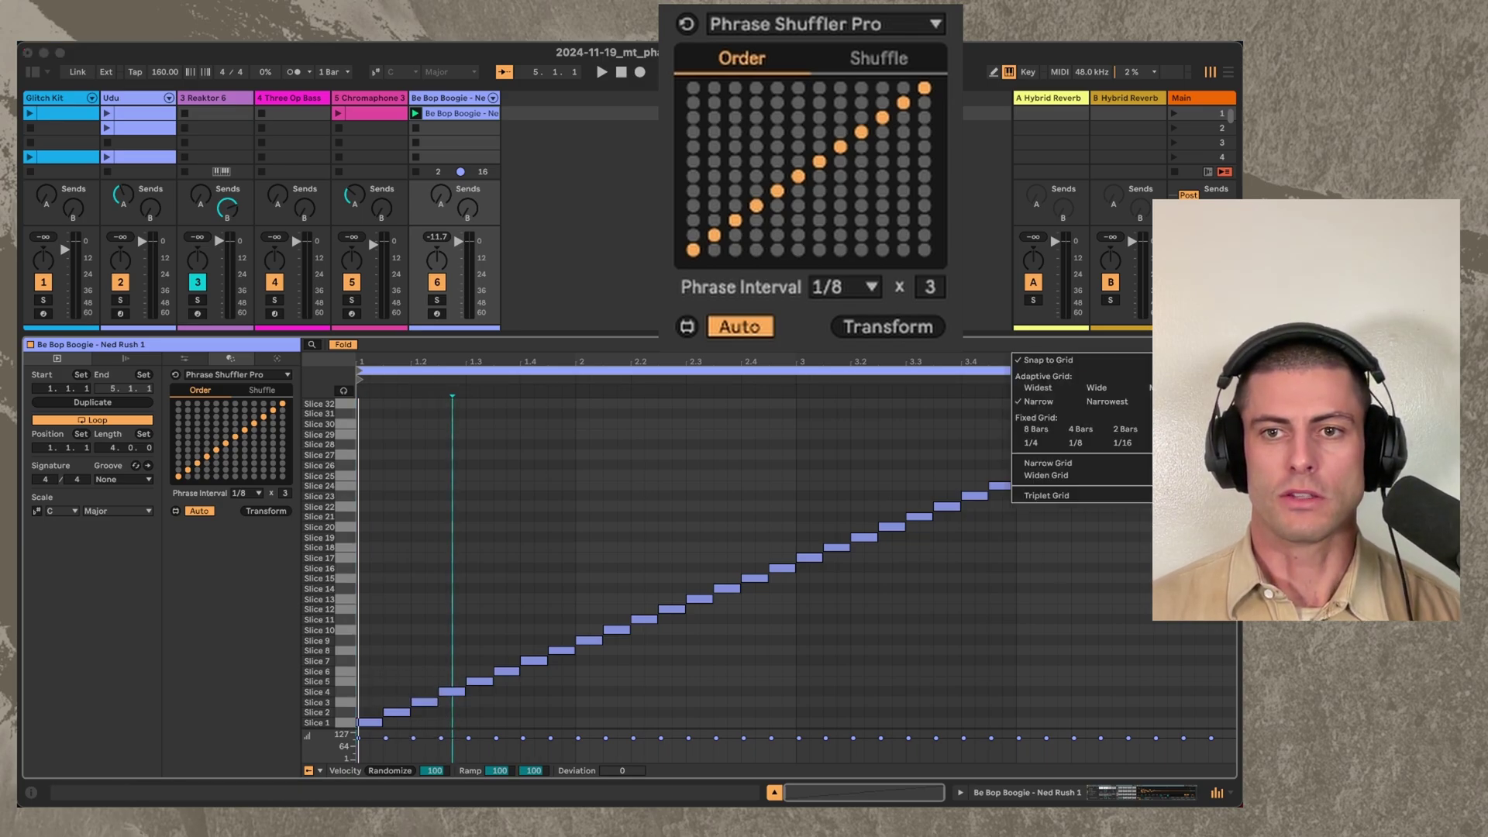
click(1076, 442)
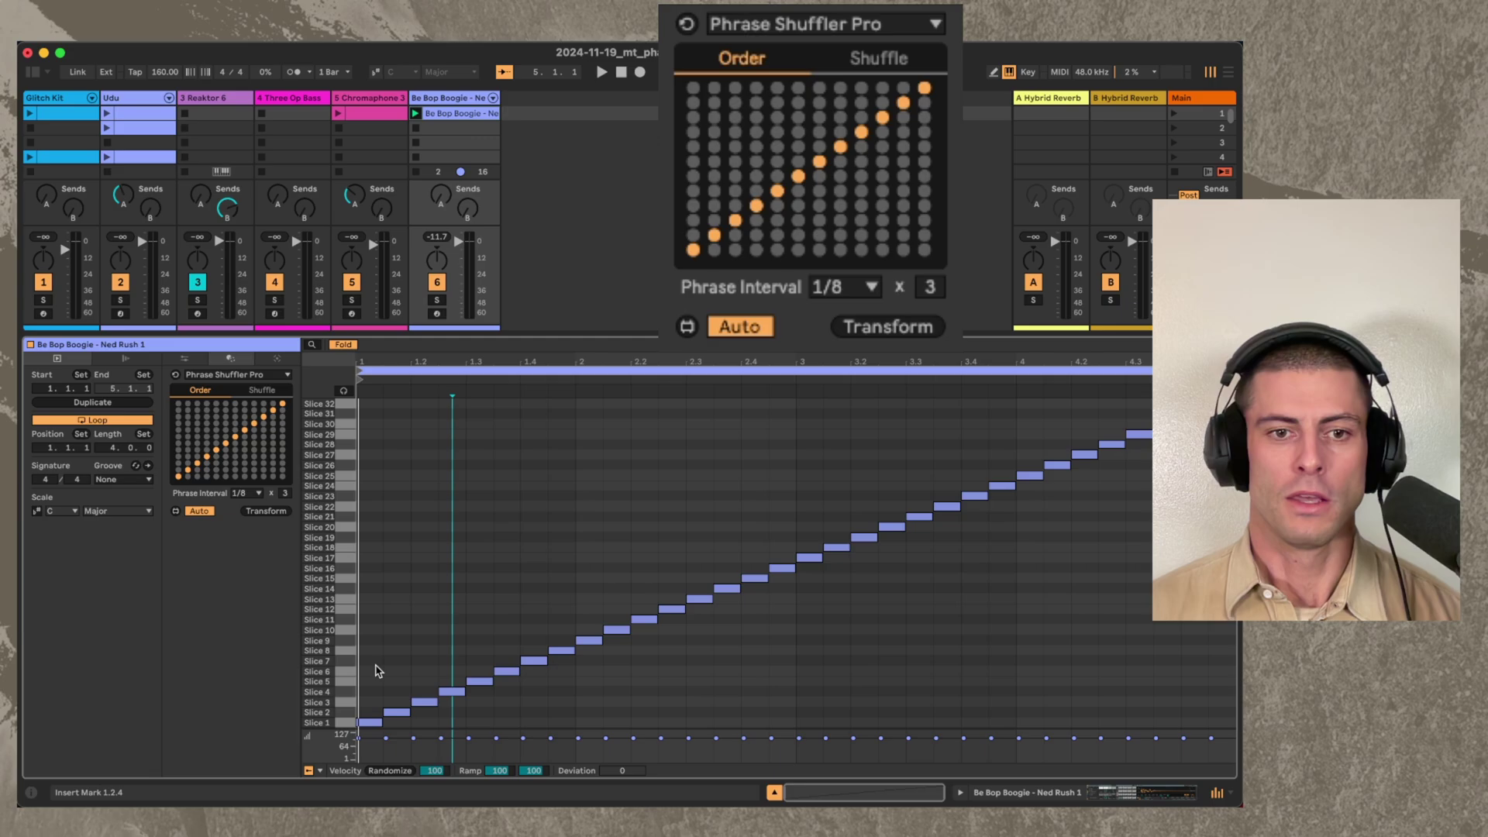
drag(378, 666, 439, 724)
drag(457, 640, 510, 691)
drag(532, 602, 581, 660)
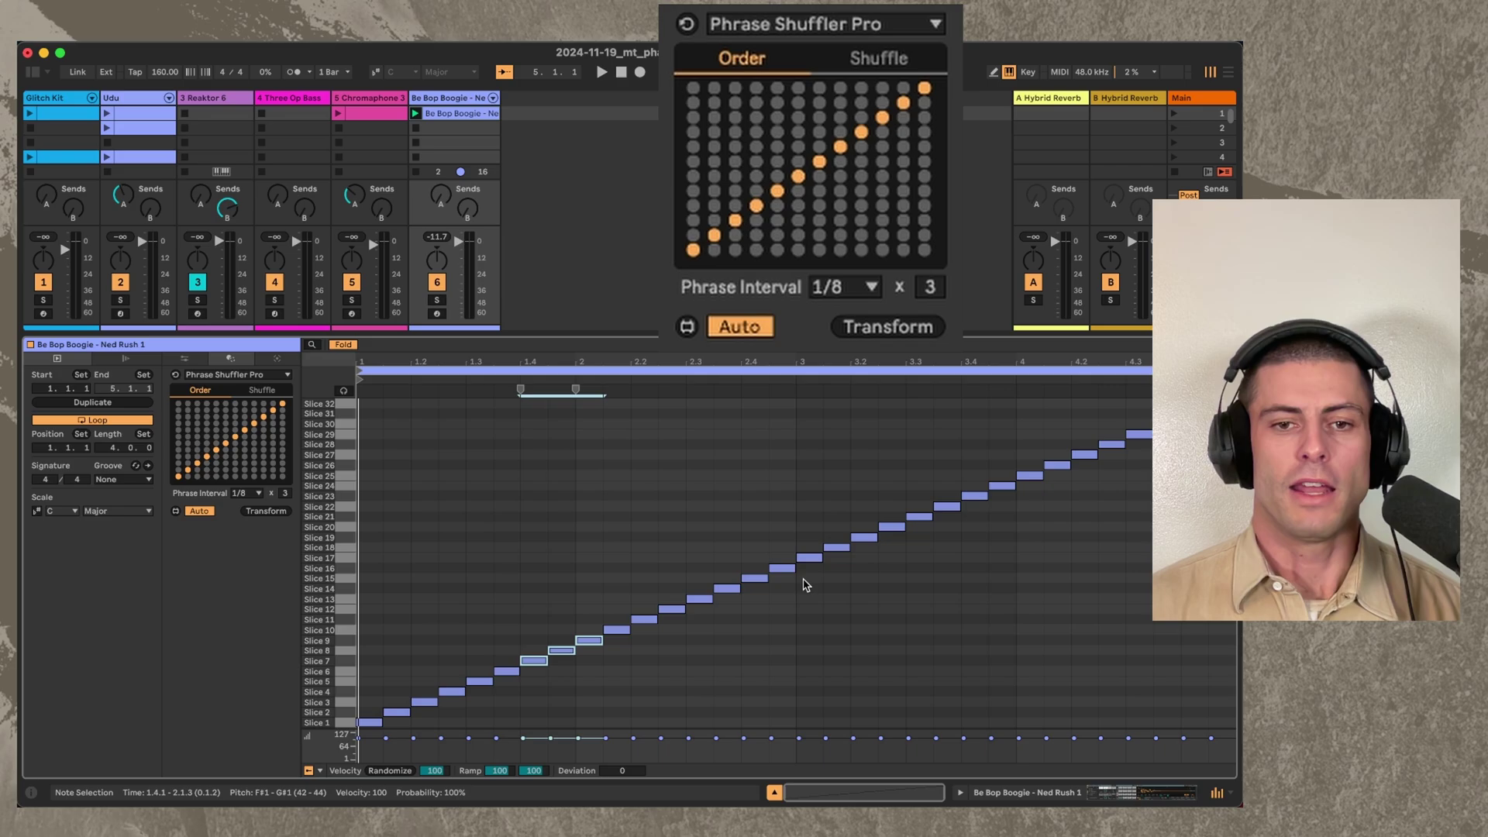
key(super+a)
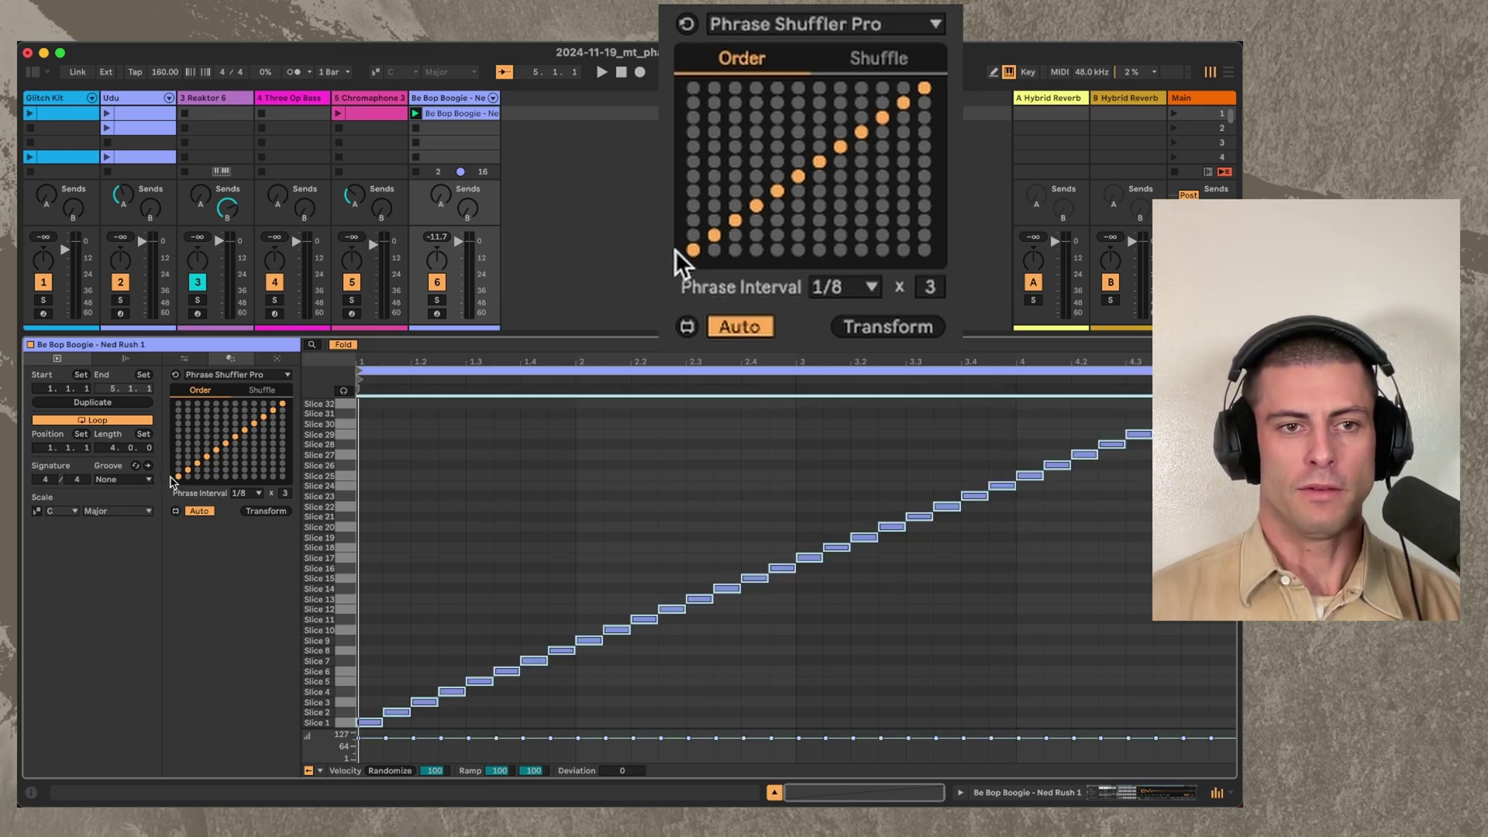
mouse_move(691, 250)
mouse_down()
mouse_move(696, 145)
mouse_move(708, 273)
mouse_move(685, 247)
mouse_move(685, 175)
mouse_move(693, 249)
mouse_up()
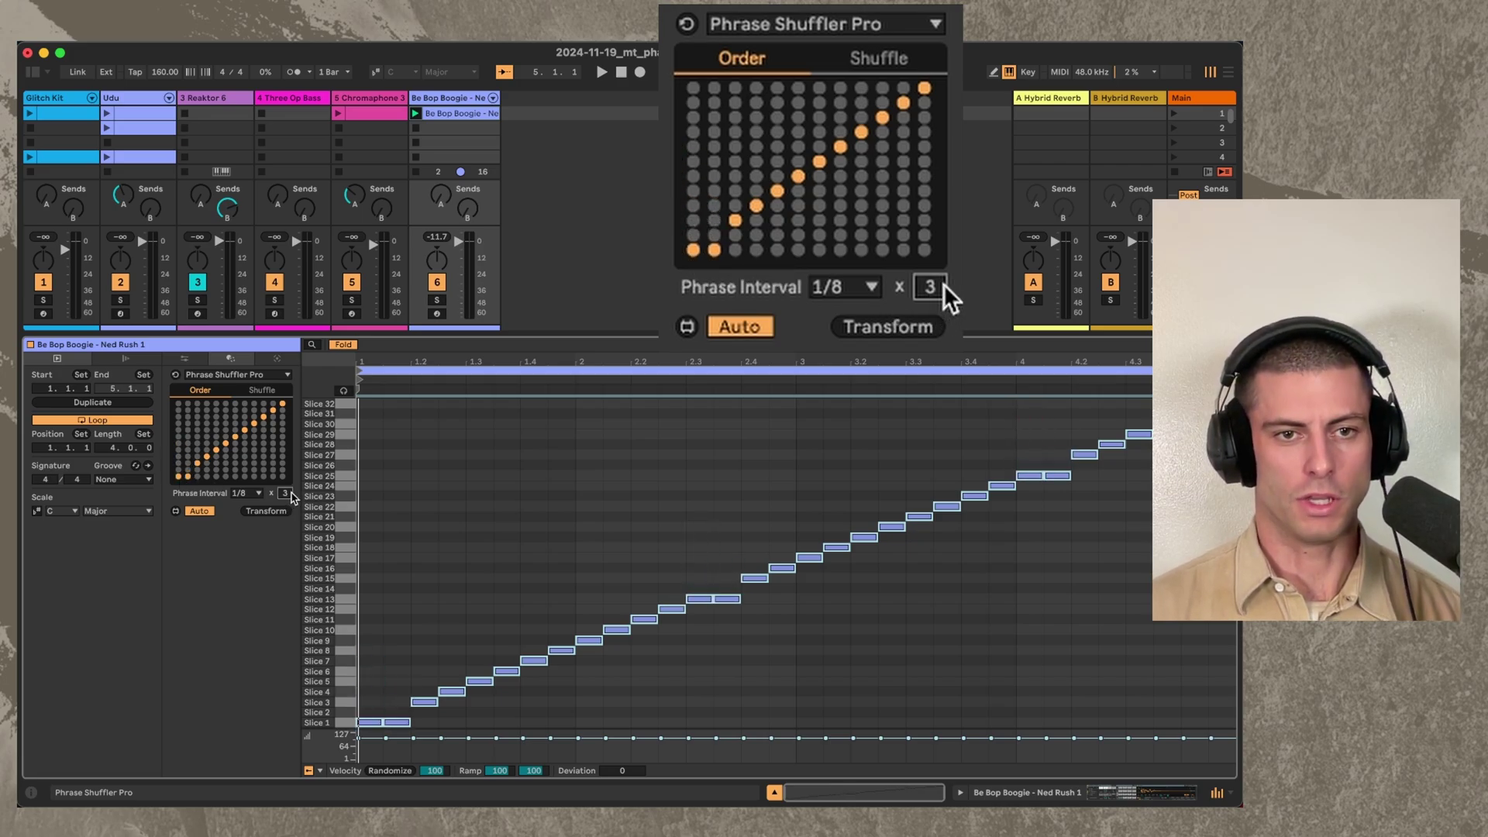
key(Return)
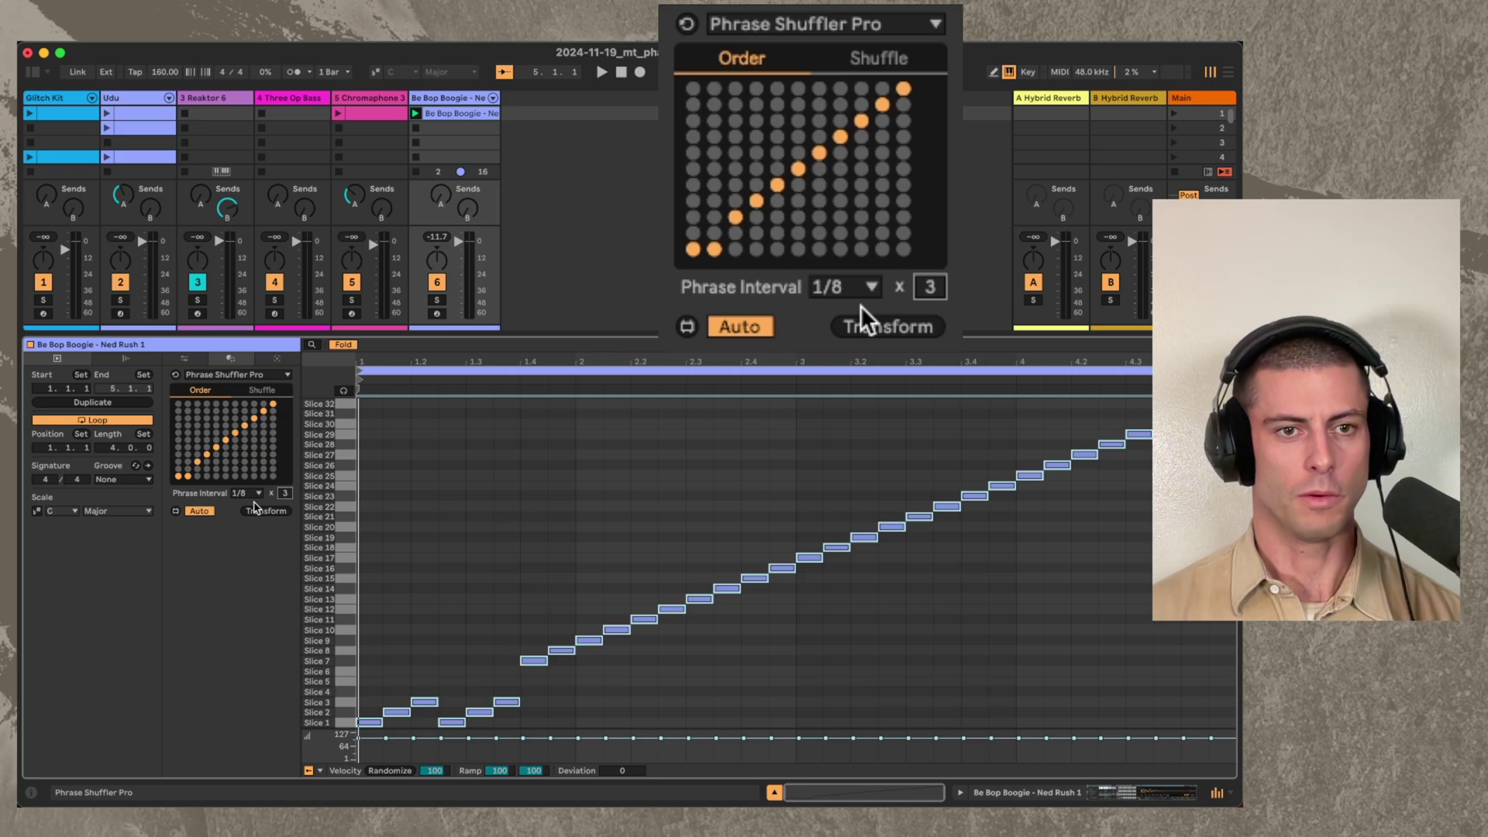
click(713, 233)
mouse_move(687, 265)
mouse_down()
mouse_move(690, 146)
mouse_move(692, 231)
mouse_move(691, 199)
mouse_up()
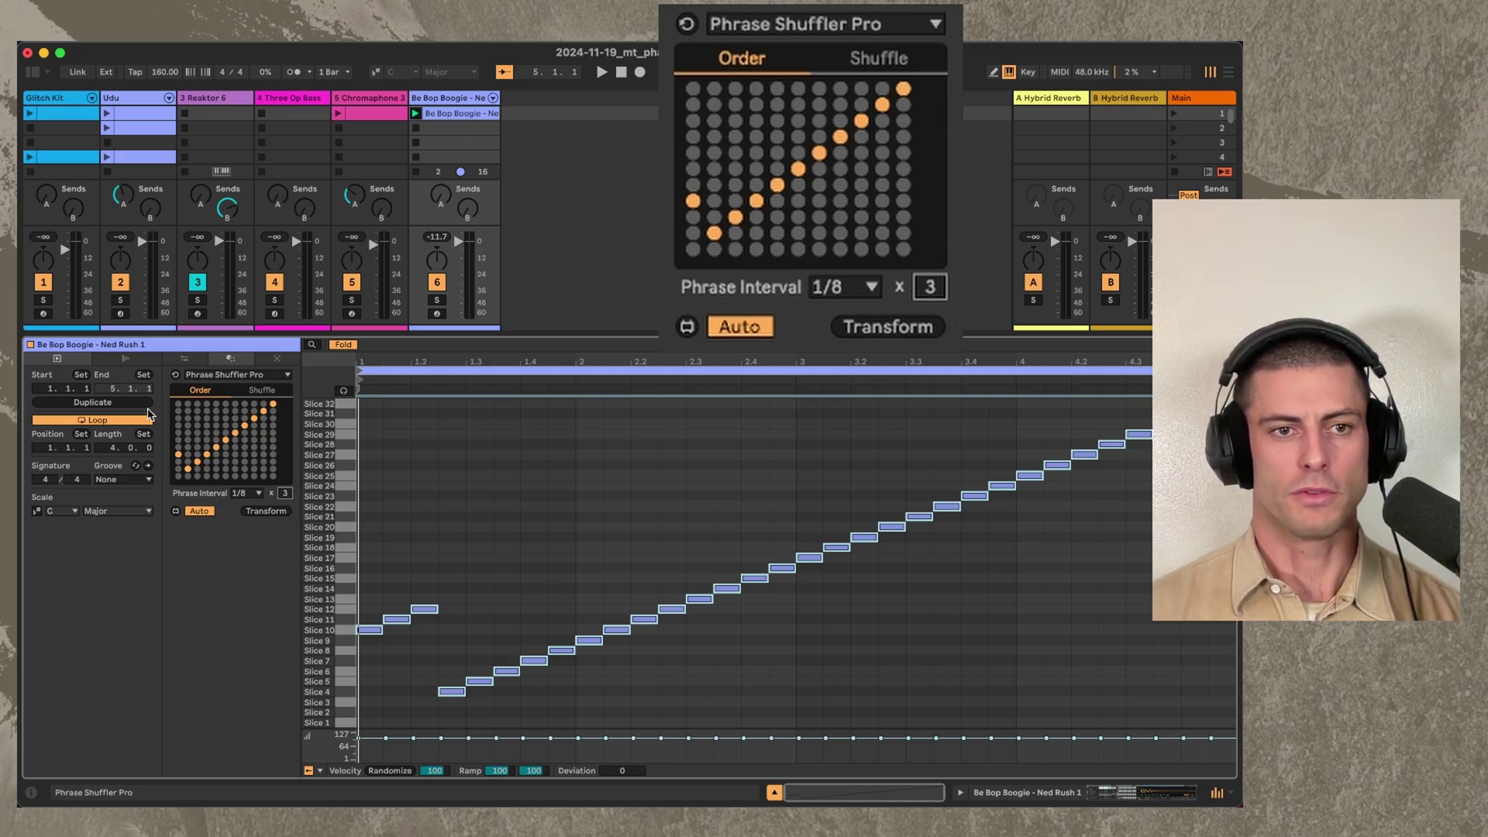
mouse_move(705, 113)
mouse_down()
mouse_move(719, 287)
mouse_move(713, 232)
mouse_up()
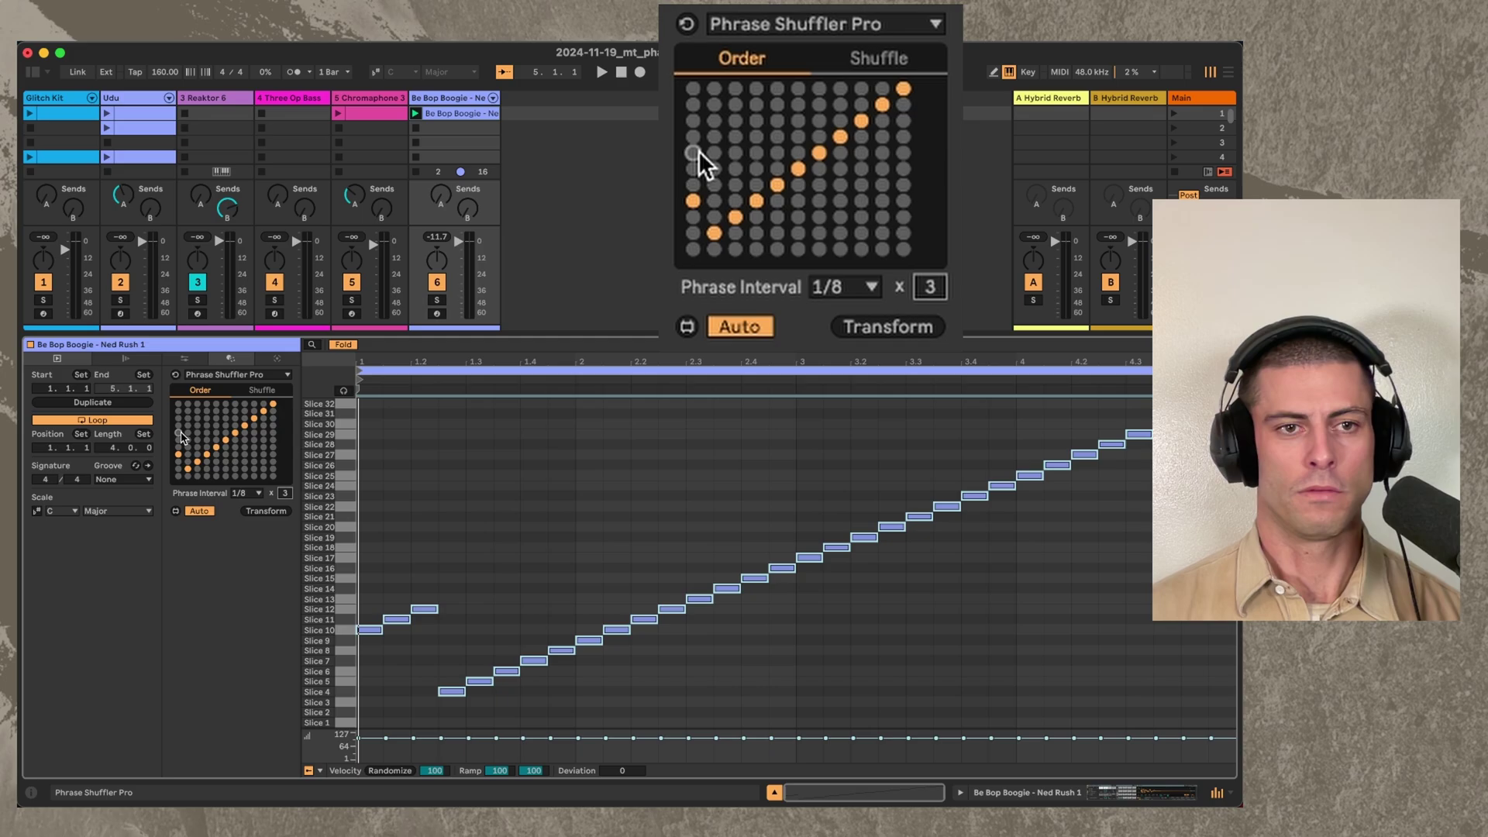
mouse_move(699, 150)
mouse_down()
mouse_move(694, 115)
mouse_move(693, 253)
mouse_move(704, 165)
mouse_move(696, 243)
mouse_move(712, 233)
mouse_up()
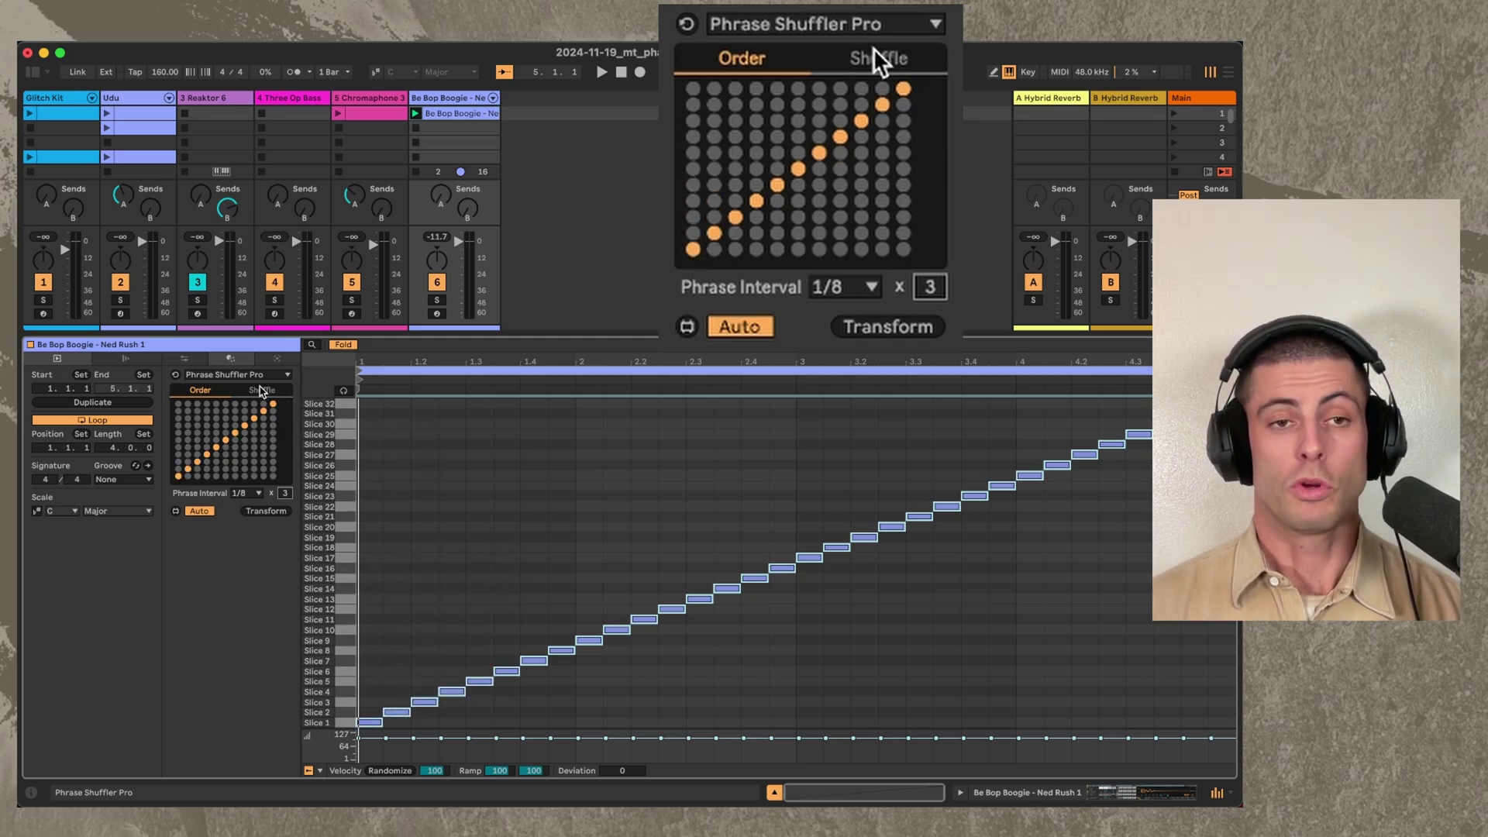
Step: In the Shuffle tab, randomly reshuffle the phrases and play the clip to hear them
click(902, 56)
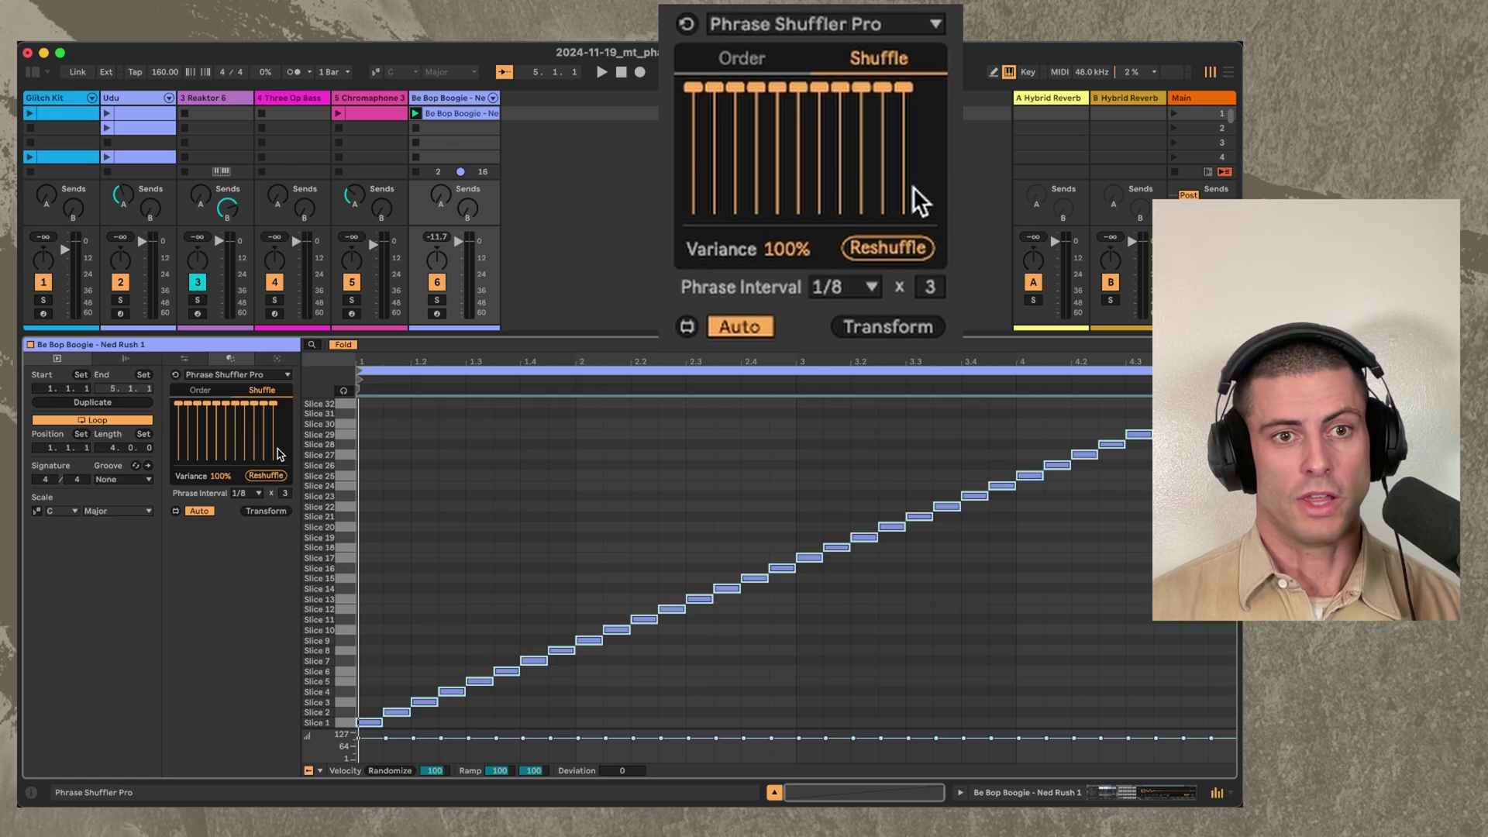
click(889, 250)
key(space)
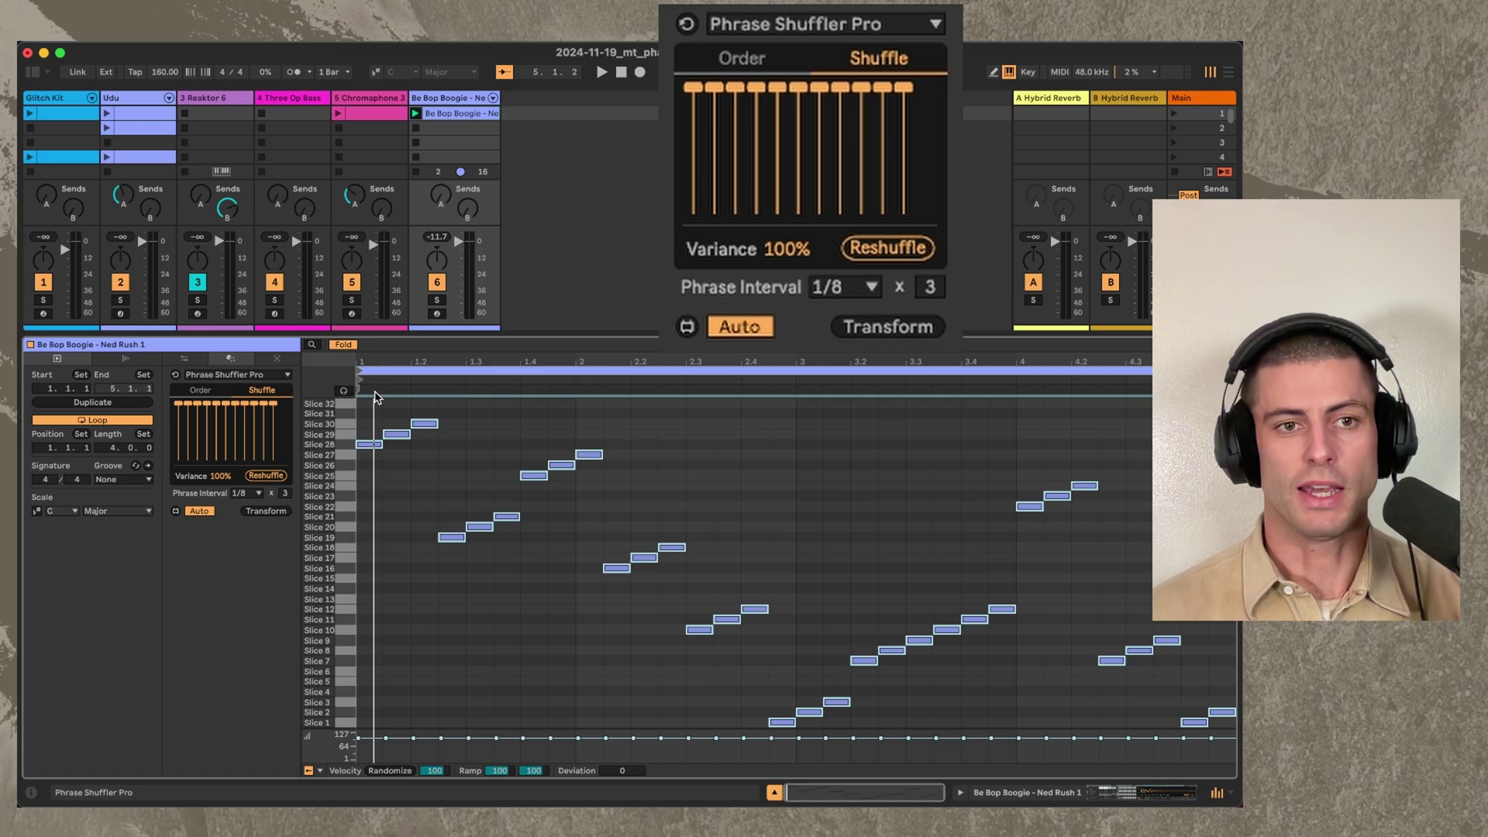
Step: Pull the remaining Shuffle weights down to zero and play the new pattern
drag(189, 416, 190, 458)
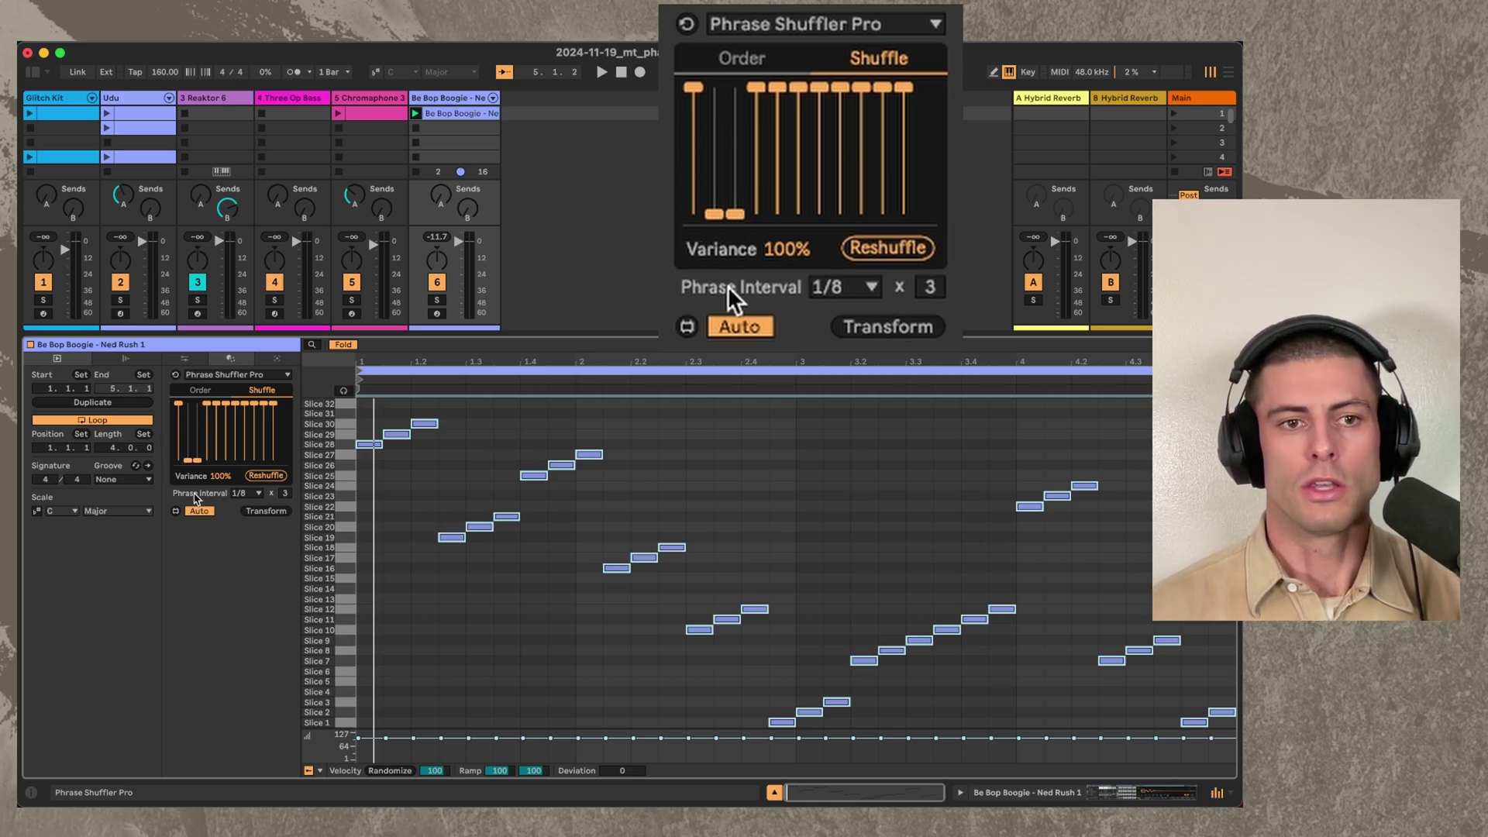
drag(203, 460, 275, 460)
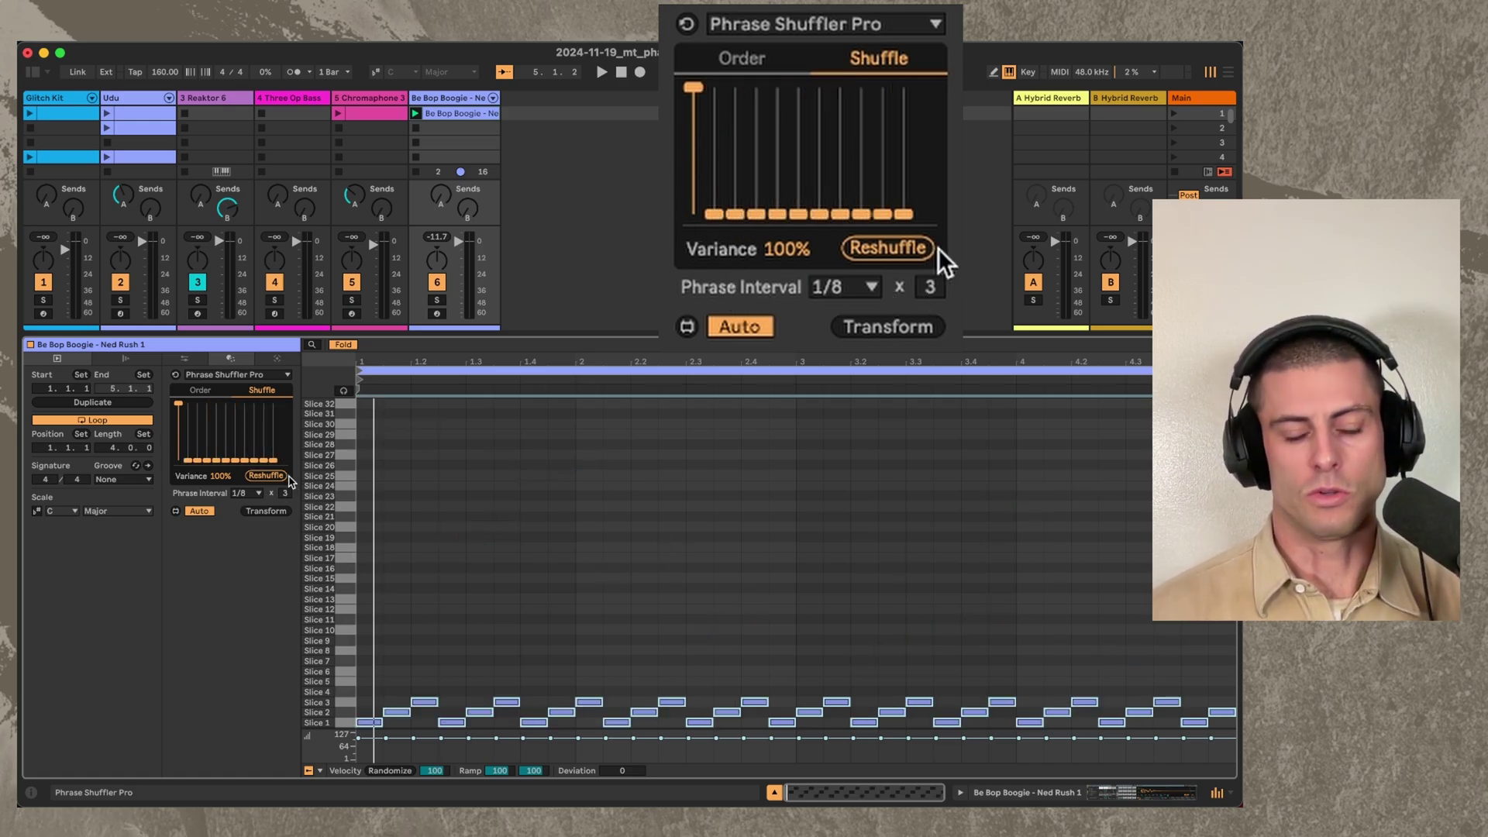
key(space)
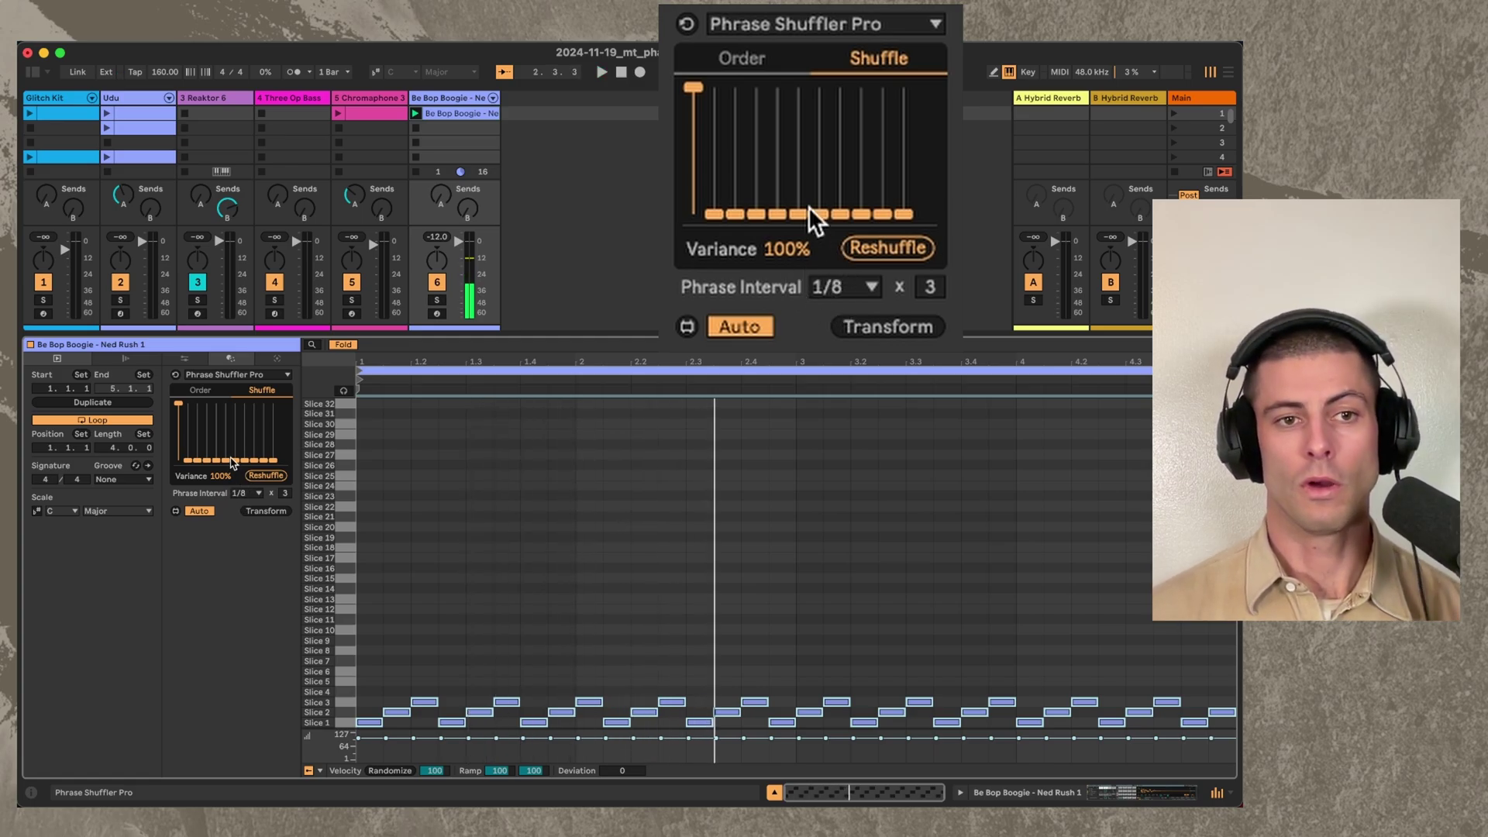
Step: Raise the seventh weight to full and another to about half, then apply Transform
click(818, 96)
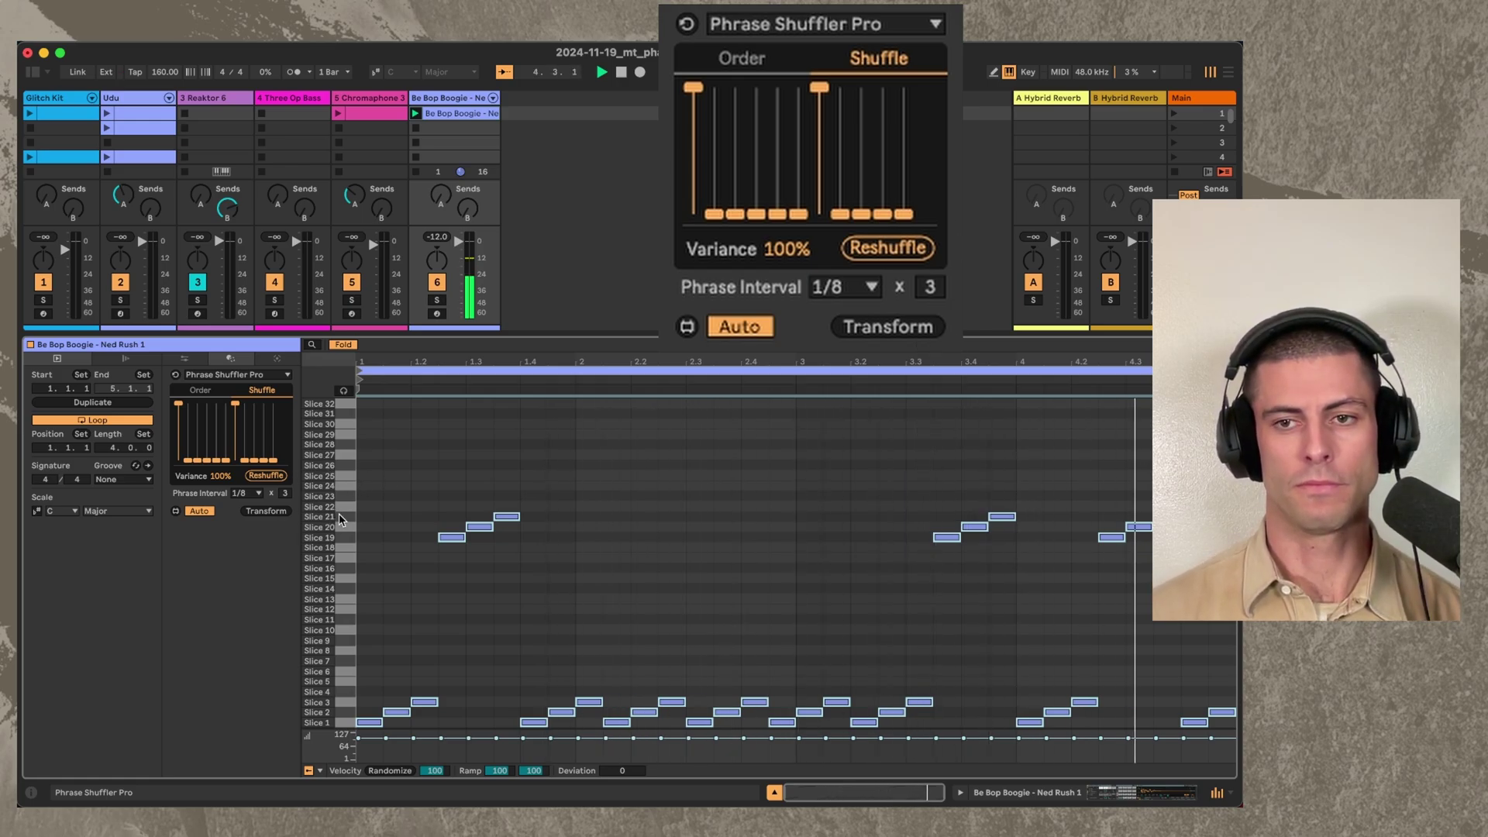
drag(216, 460, 216, 425)
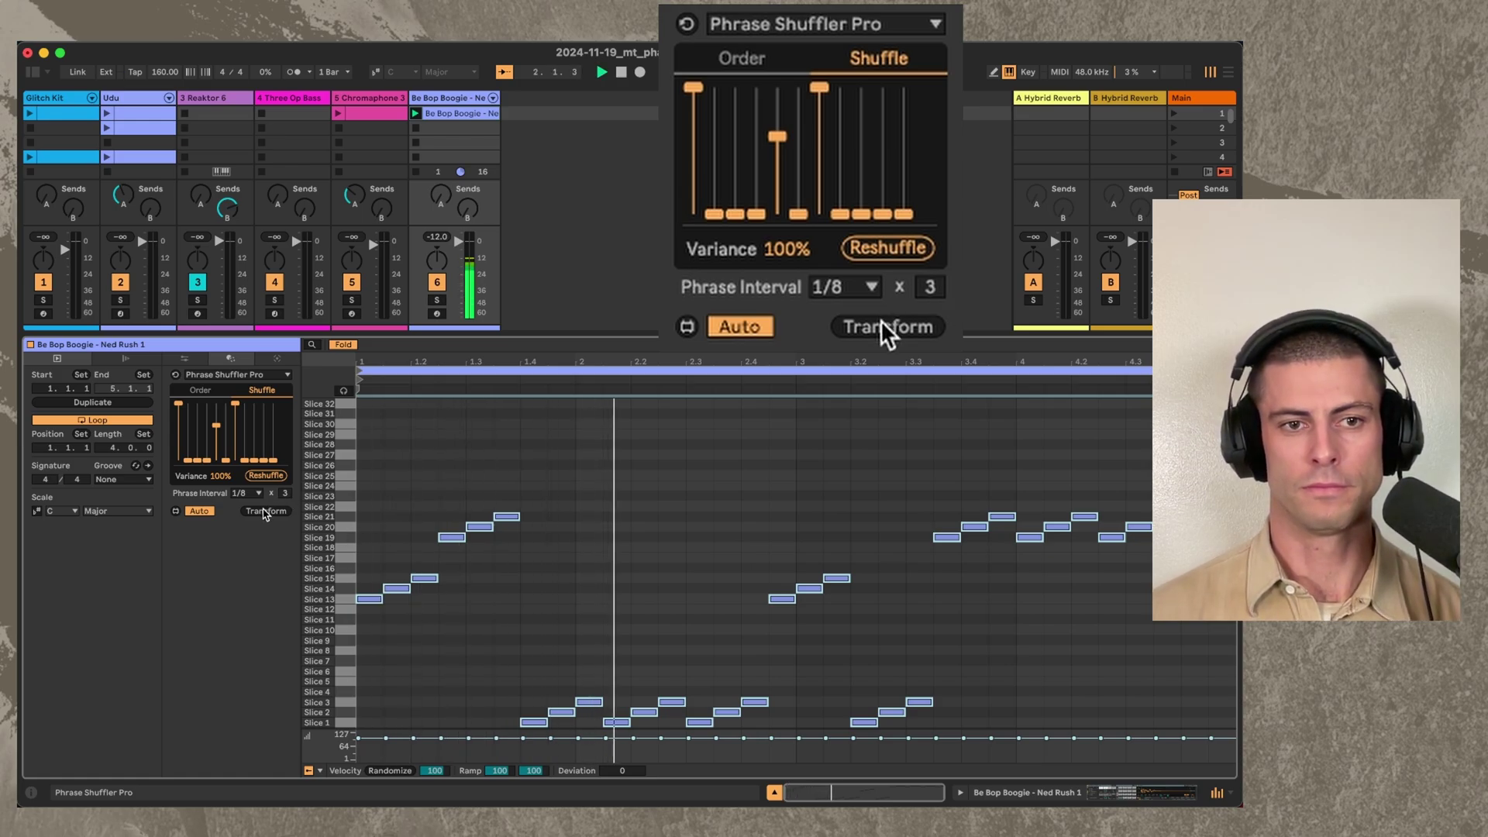
click(264, 514)
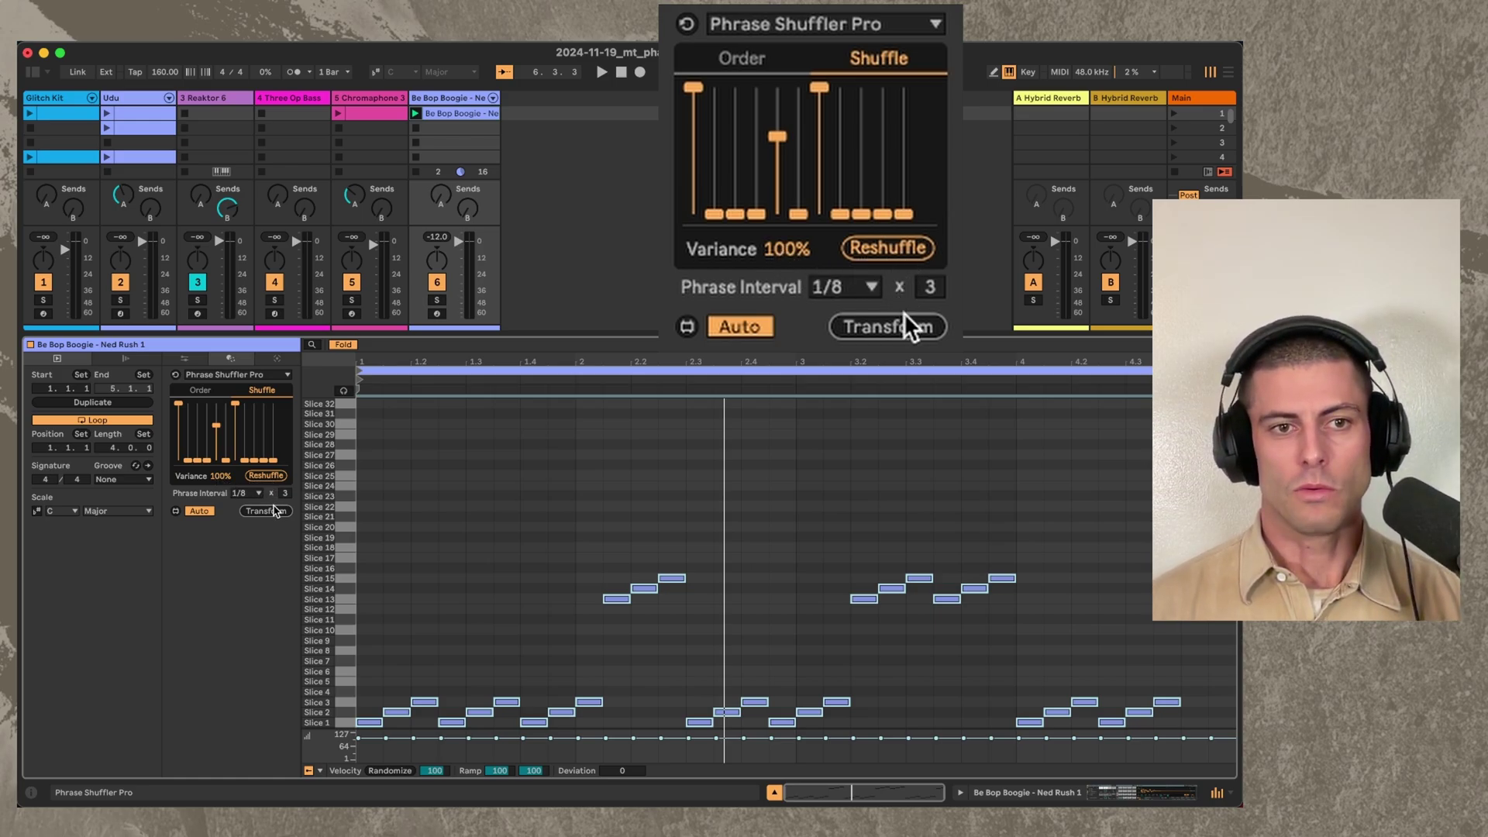
Step: Reshuffle several times, then set Variance to 0% and reshuffle to restore ascending slice order
click(898, 246)
click(899, 245)
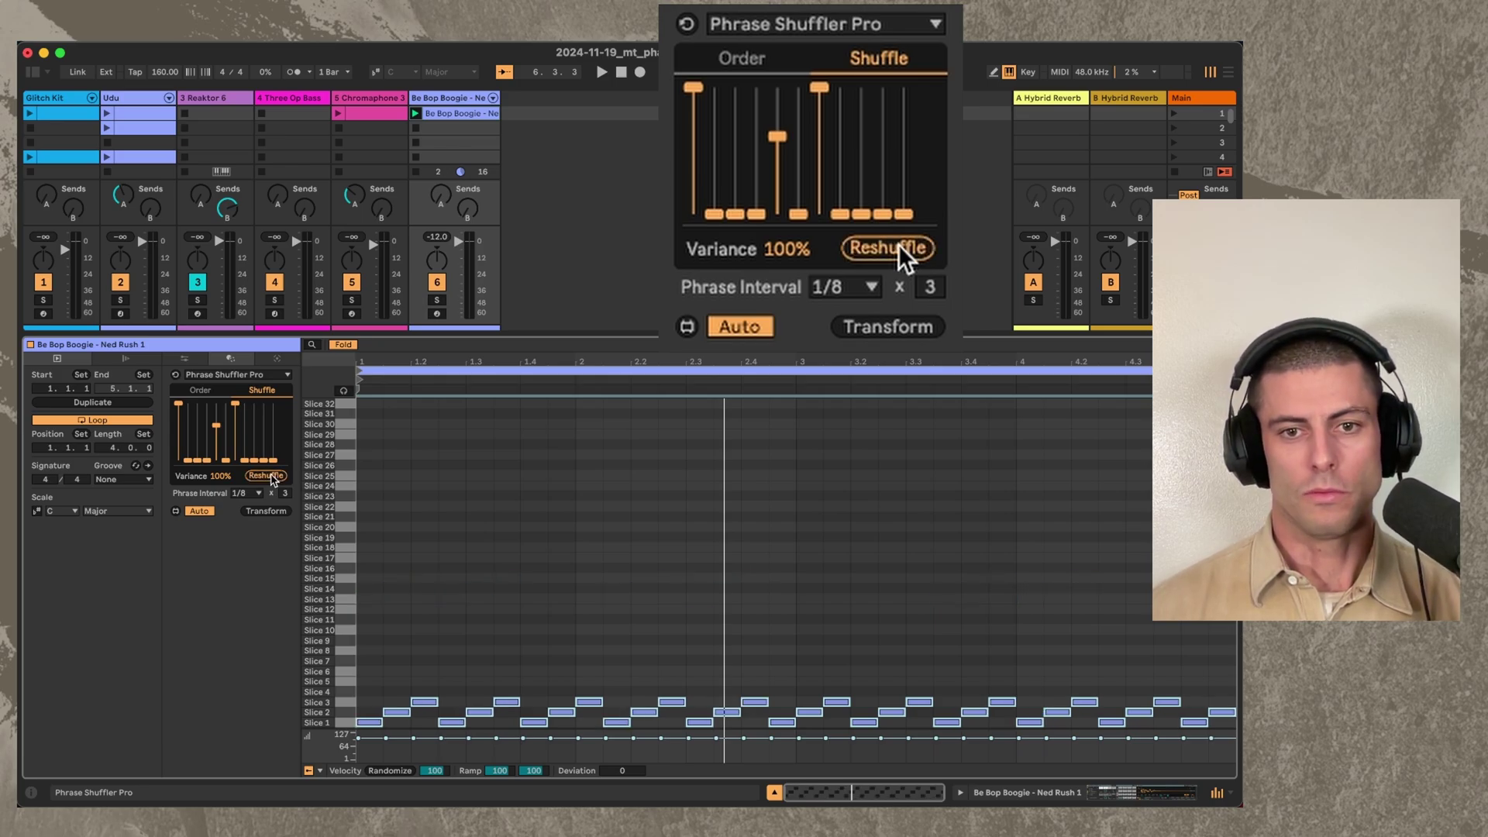
click(899, 245)
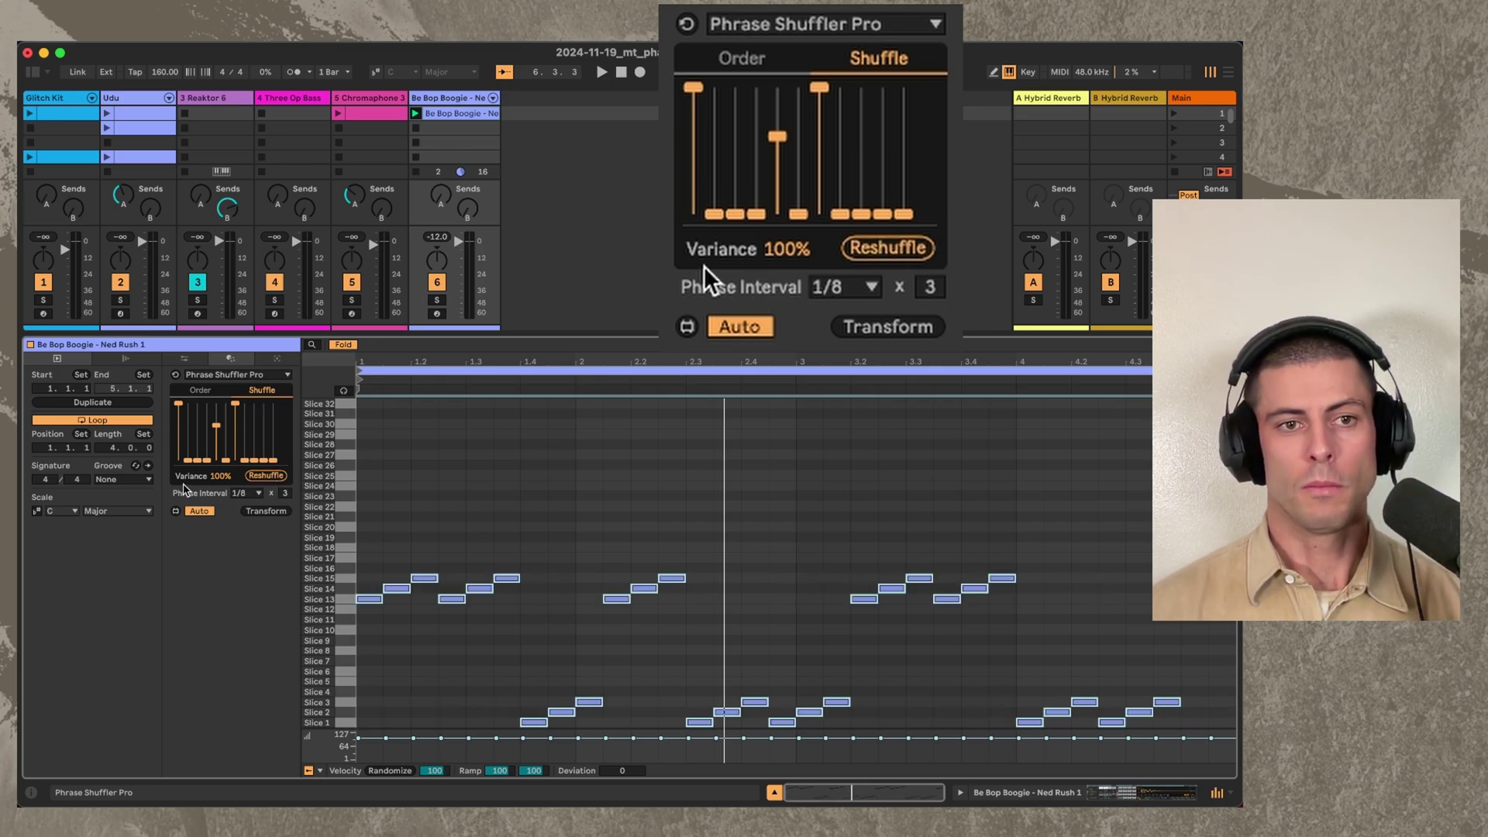
drag(787, 249, 787, 325)
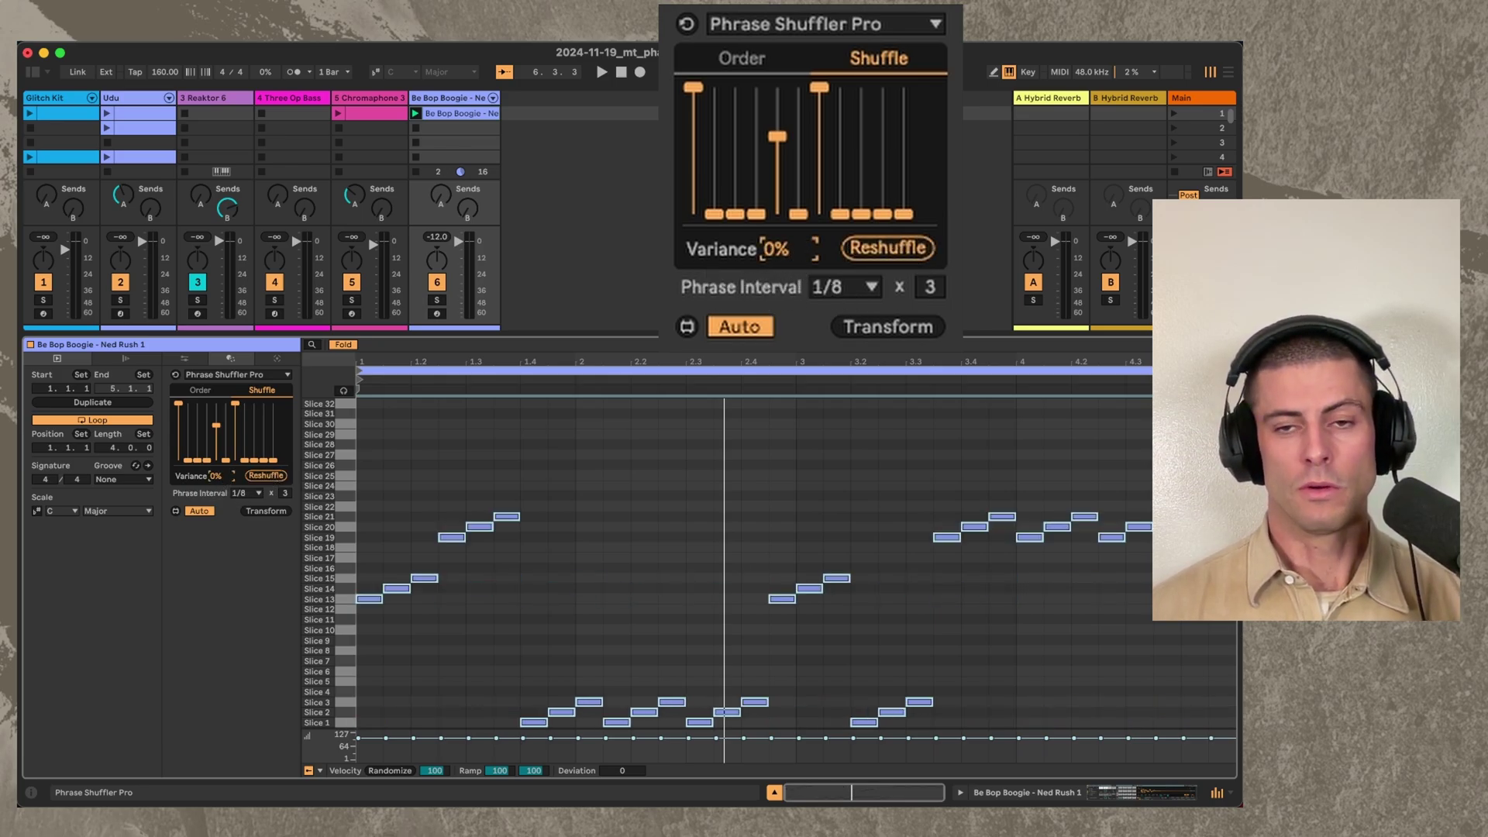
click(922, 247)
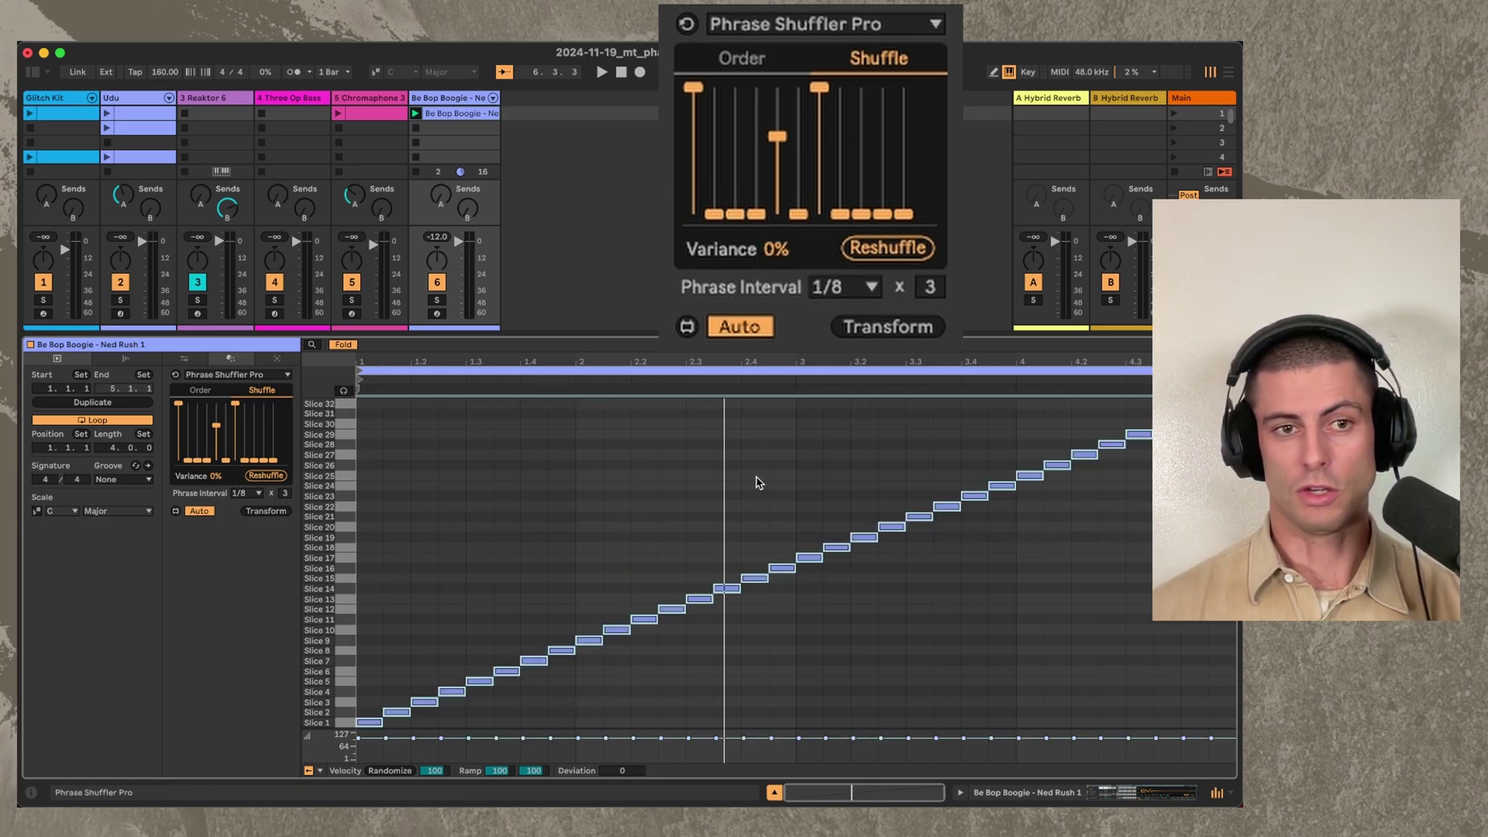
Step: Bring Variance to 20% and play the clip from the start
mouse_move(217, 476)
mouse_down()
mouse_move(224, 448)
mouse_move(224, 485)
mouse_up()
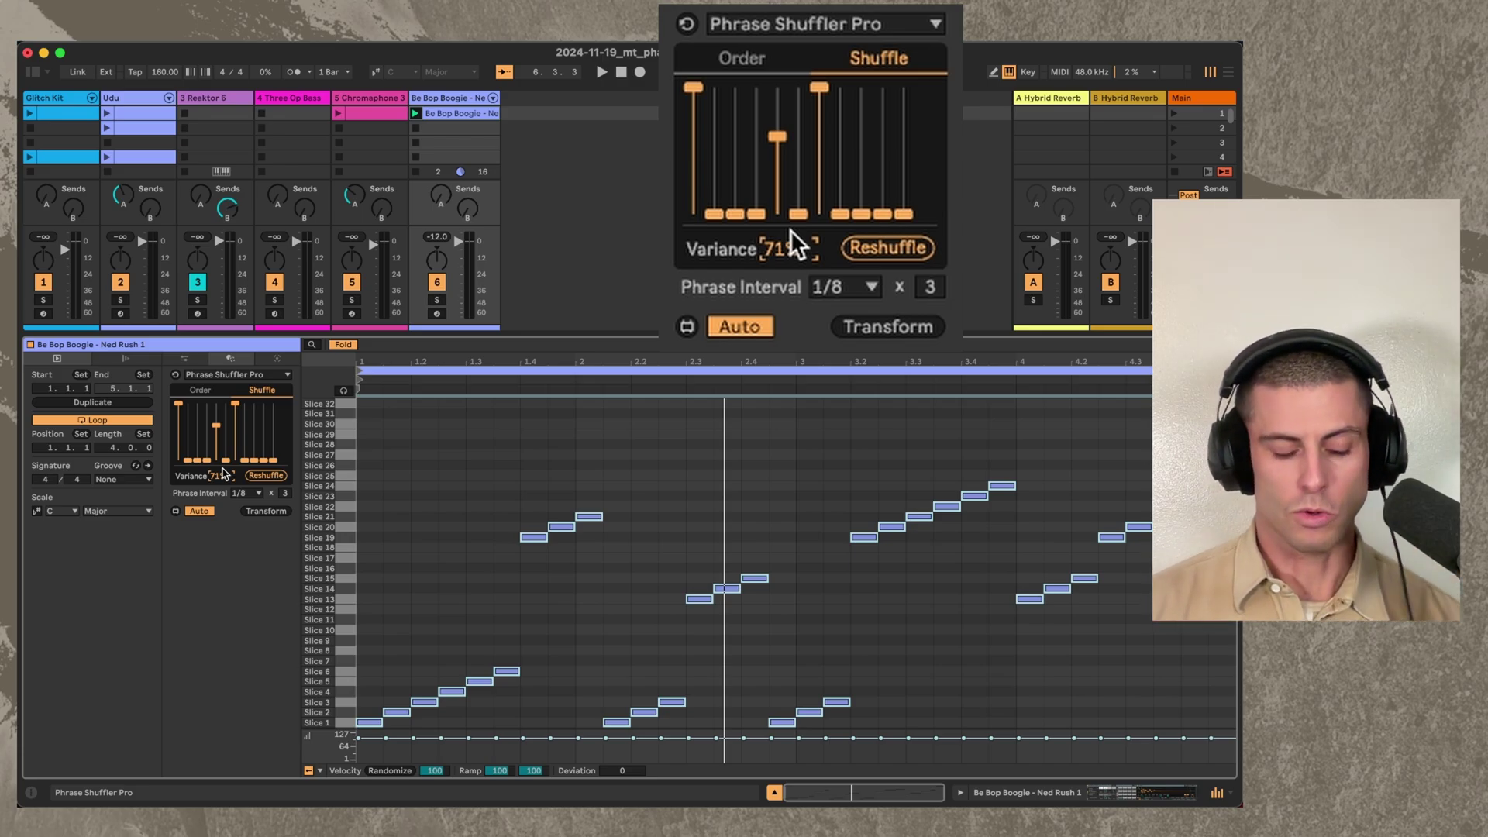
drag(790, 248, 791, 288)
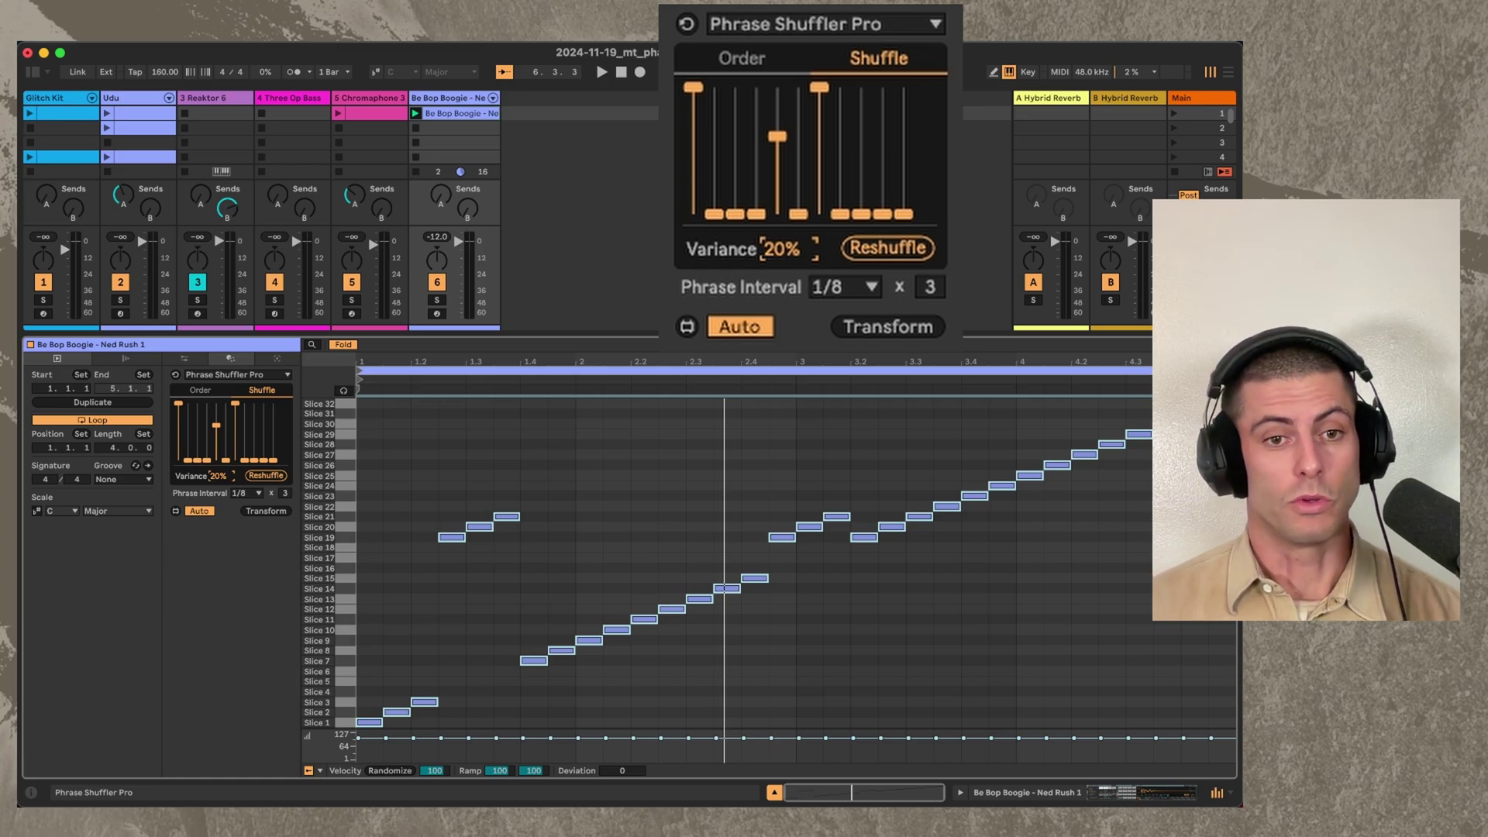
key(space)
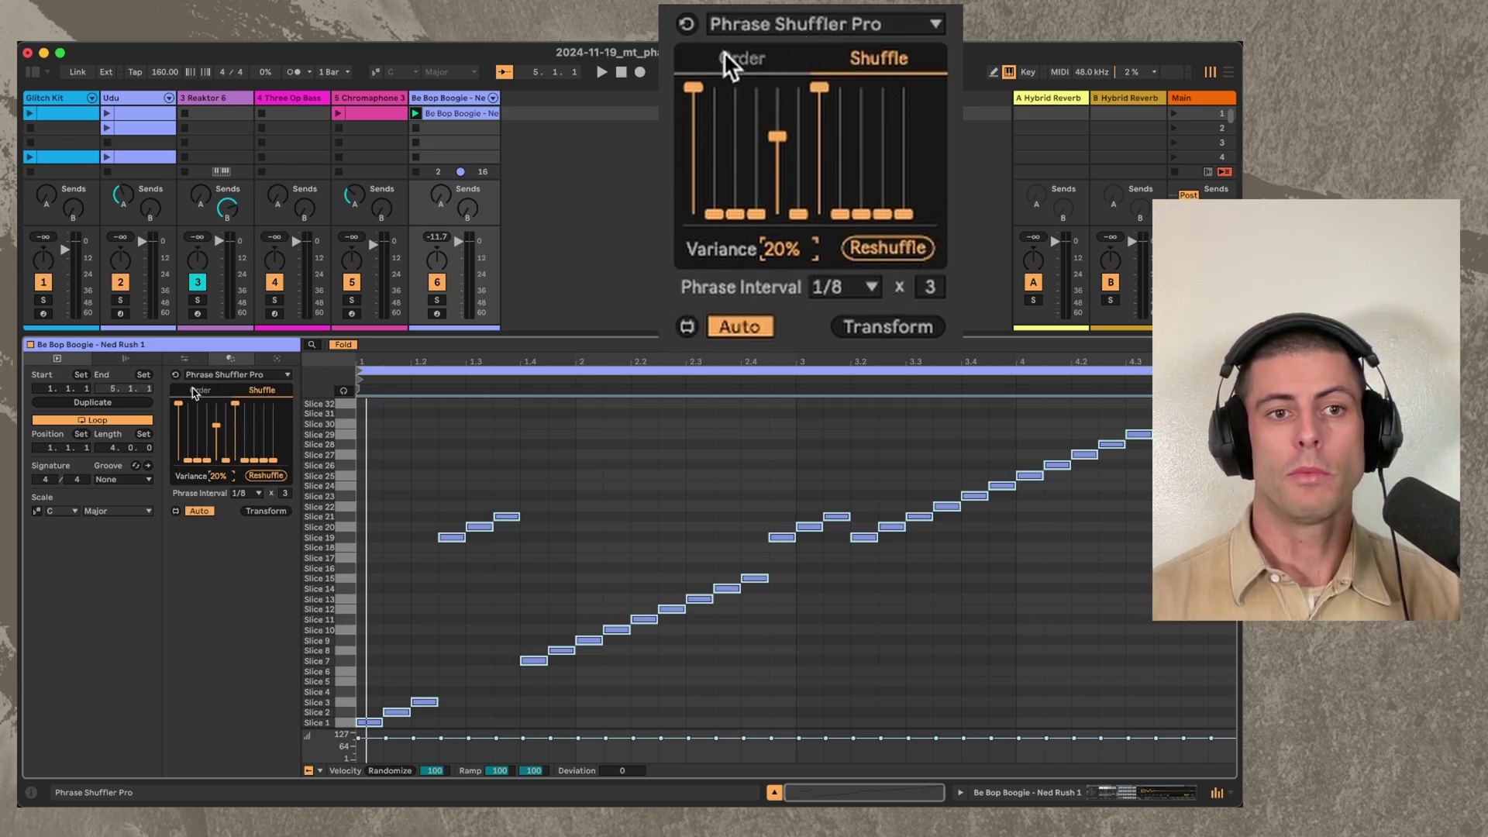
Step: View the phrase order grid, then raise Variance back to 100% in the Shuffle tab
click(195, 390)
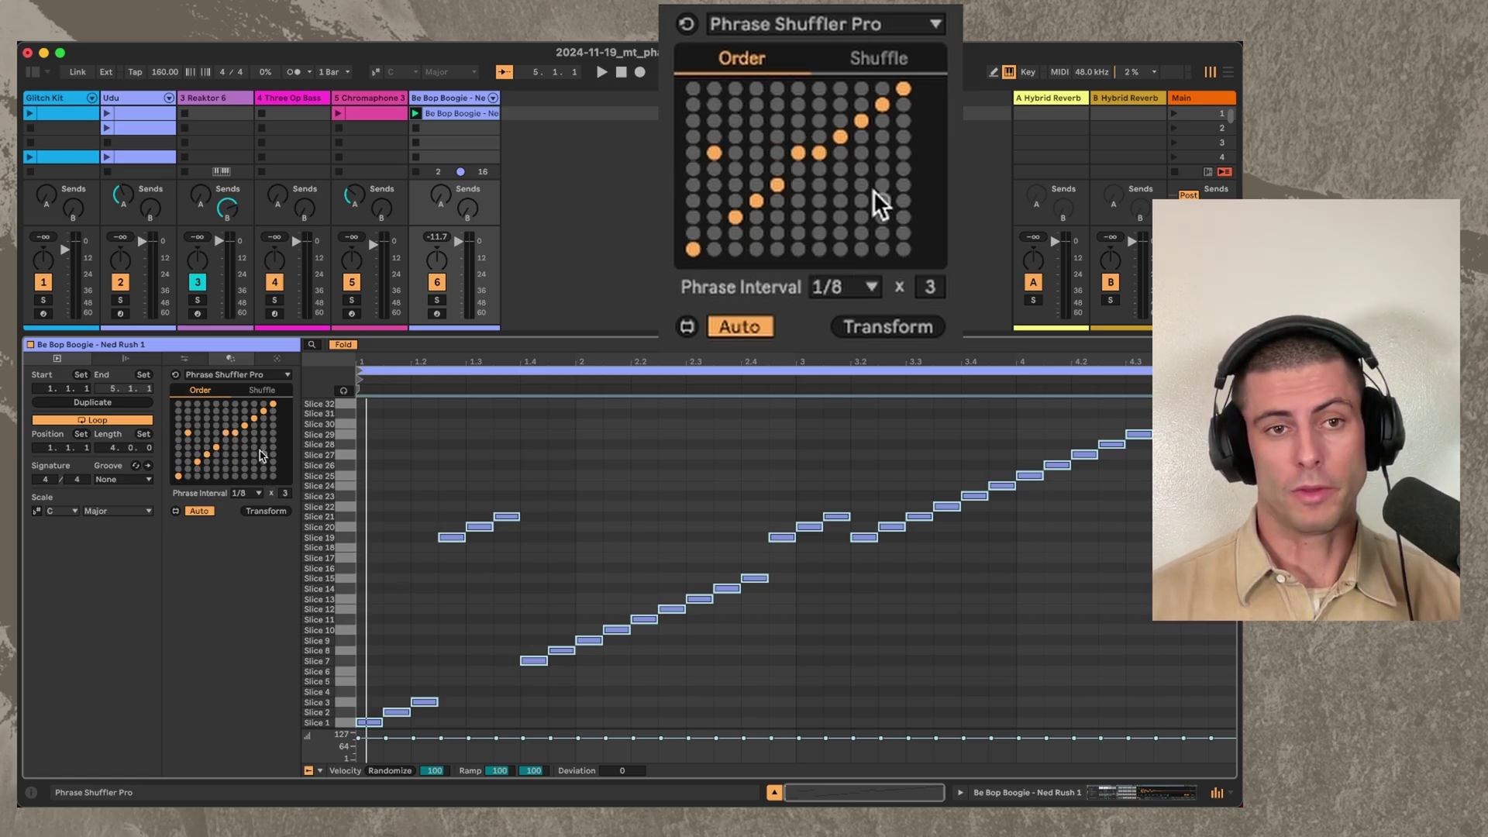
click(276, 390)
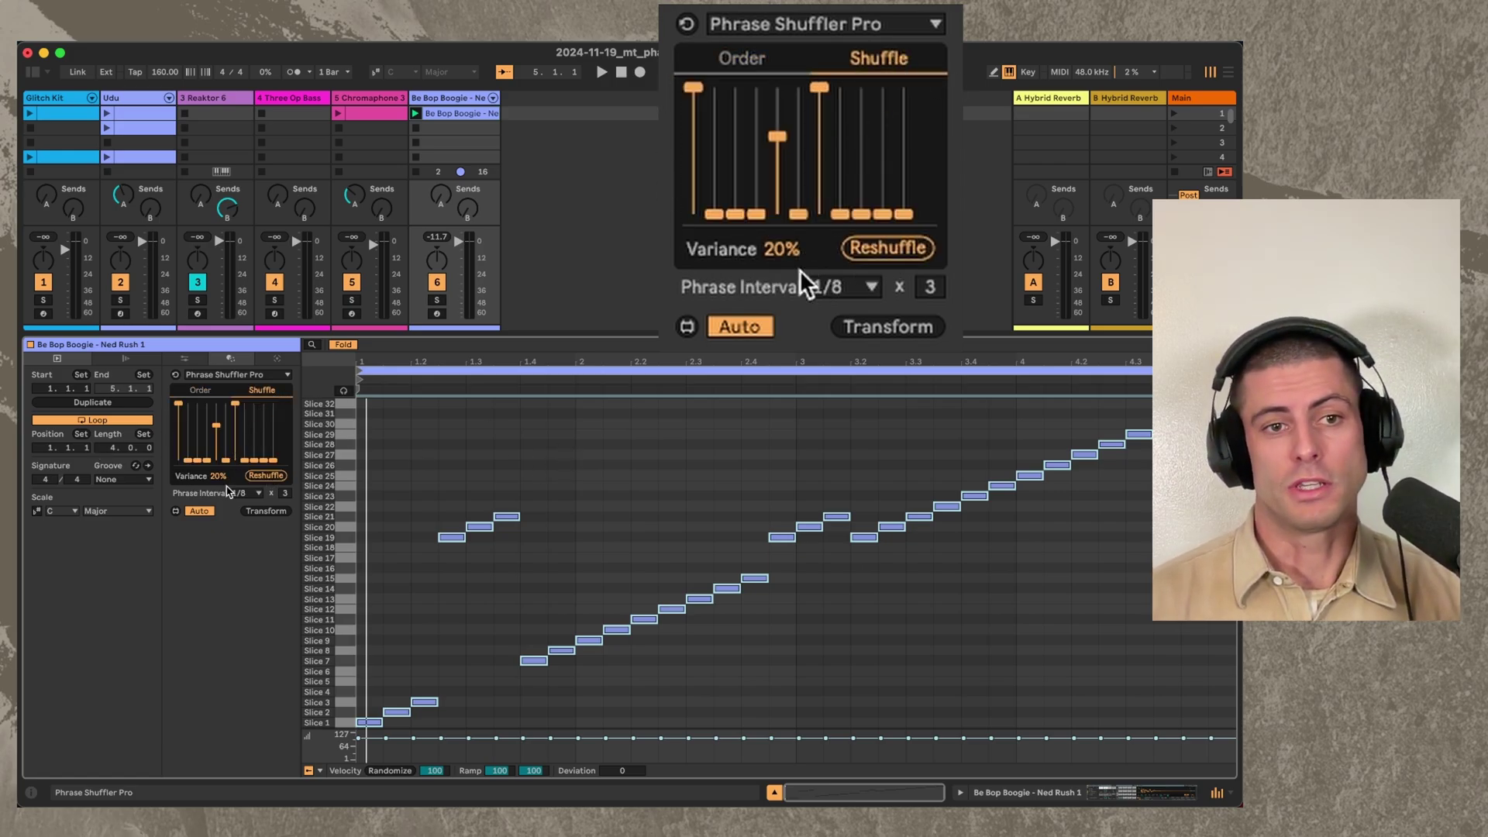
drag(227, 482, 227, 418)
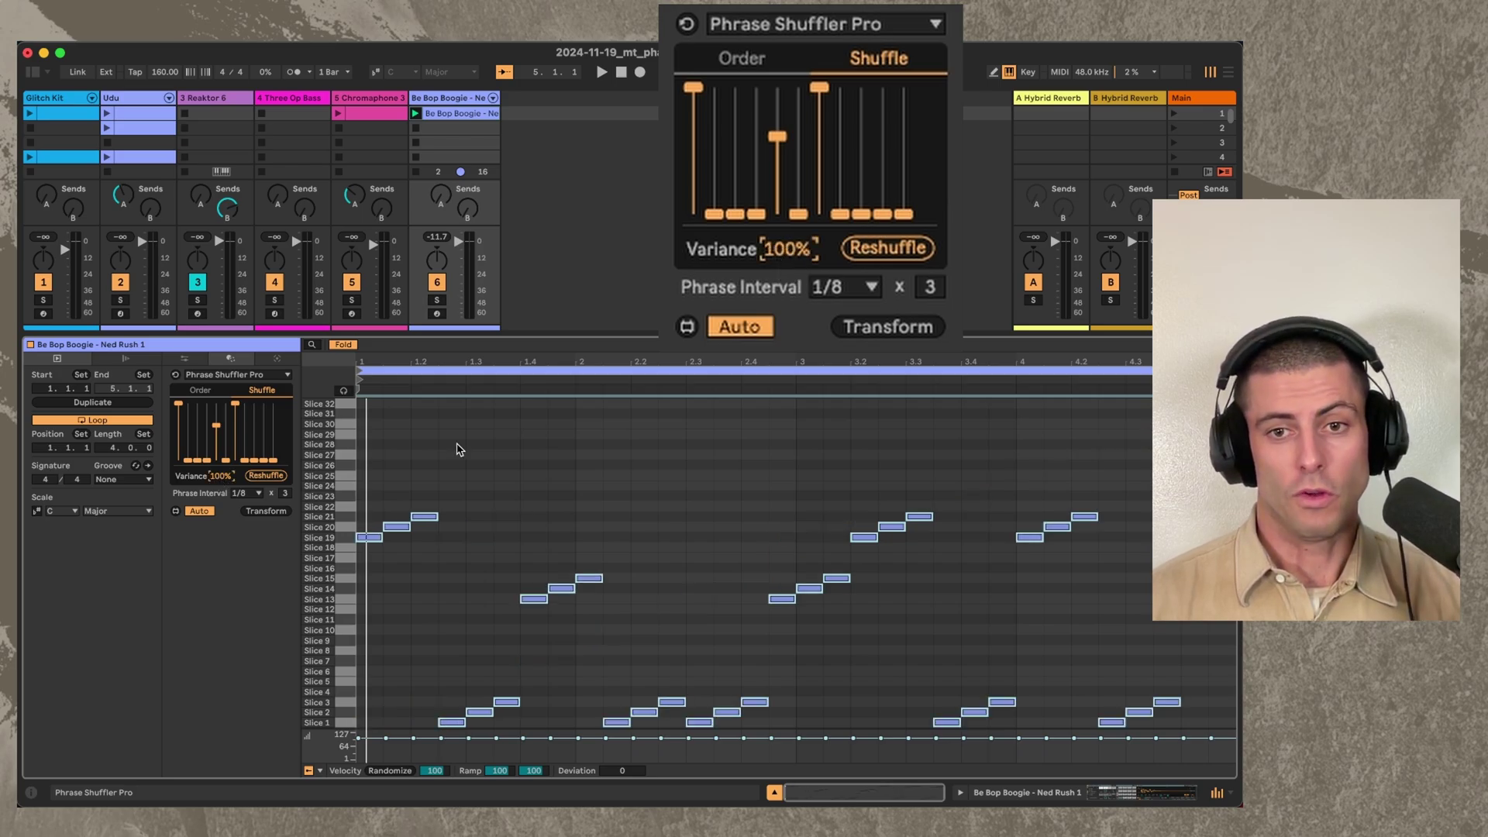
Step: Move the seventh order step up to slices 25–27 and bring up the MIDI transformations list
click(200, 390)
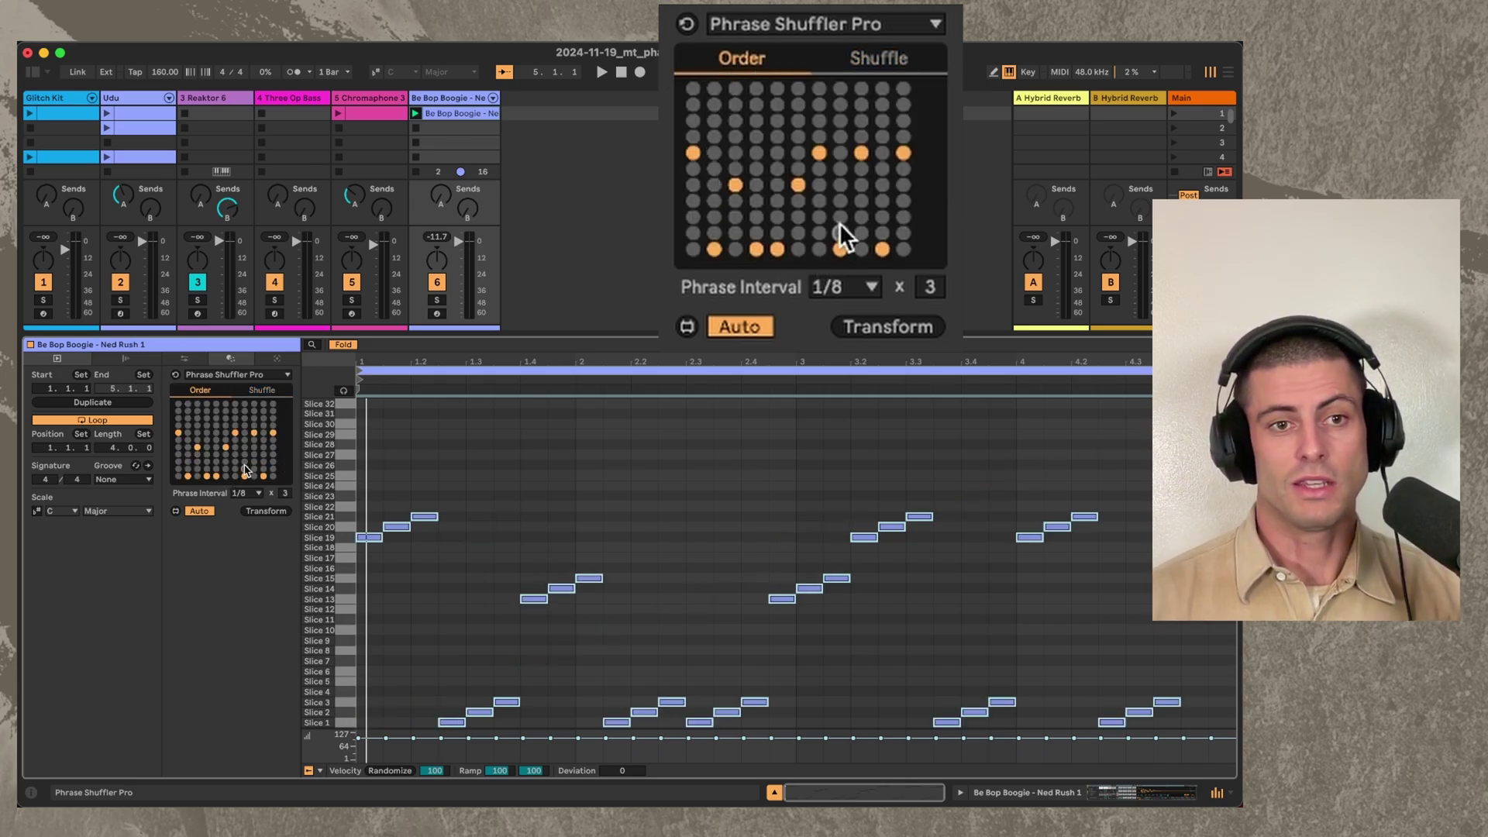
drag(230, 455, 232, 416)
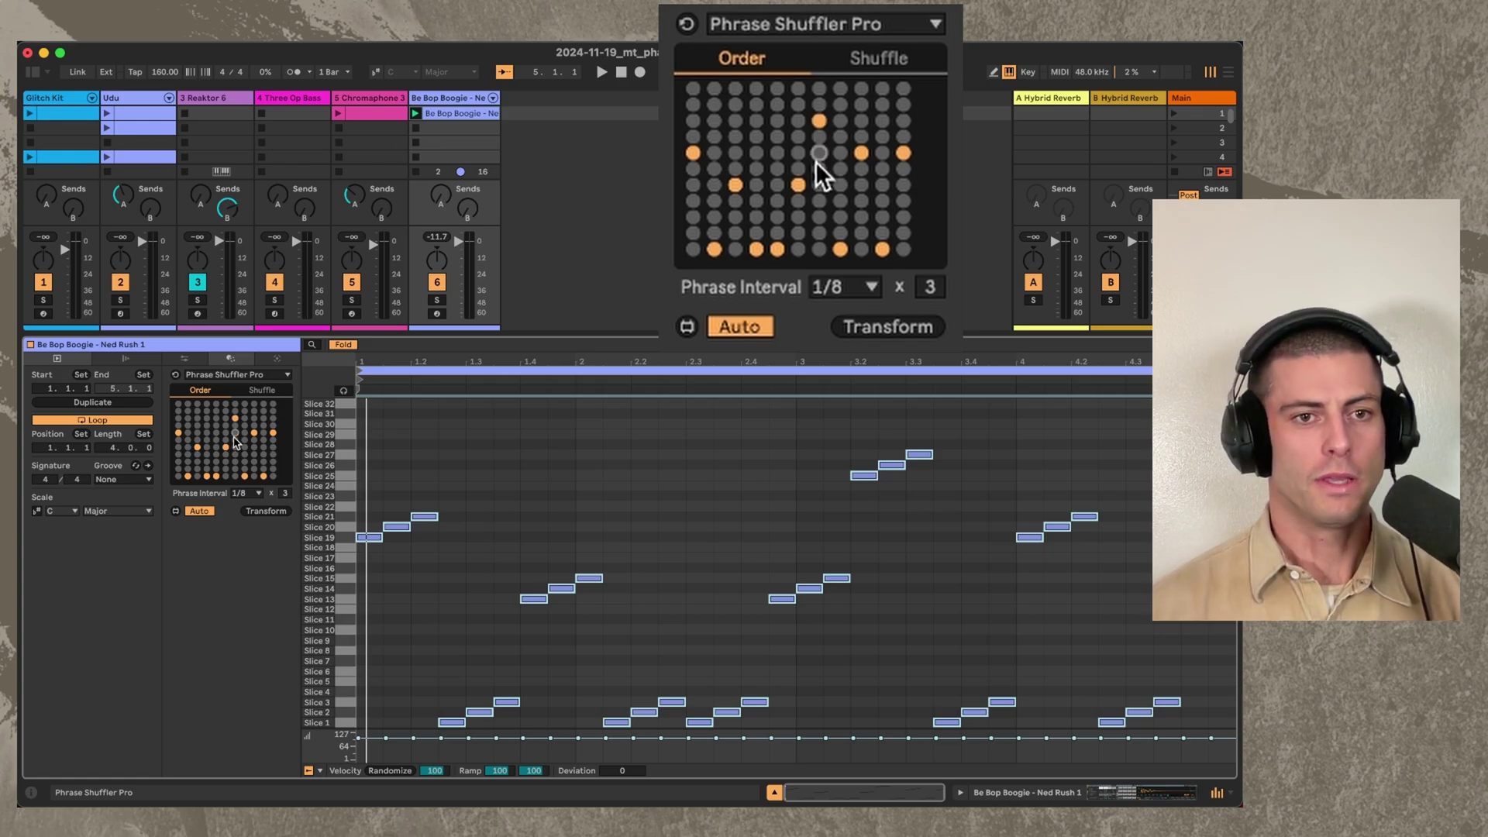
click(232, 376)
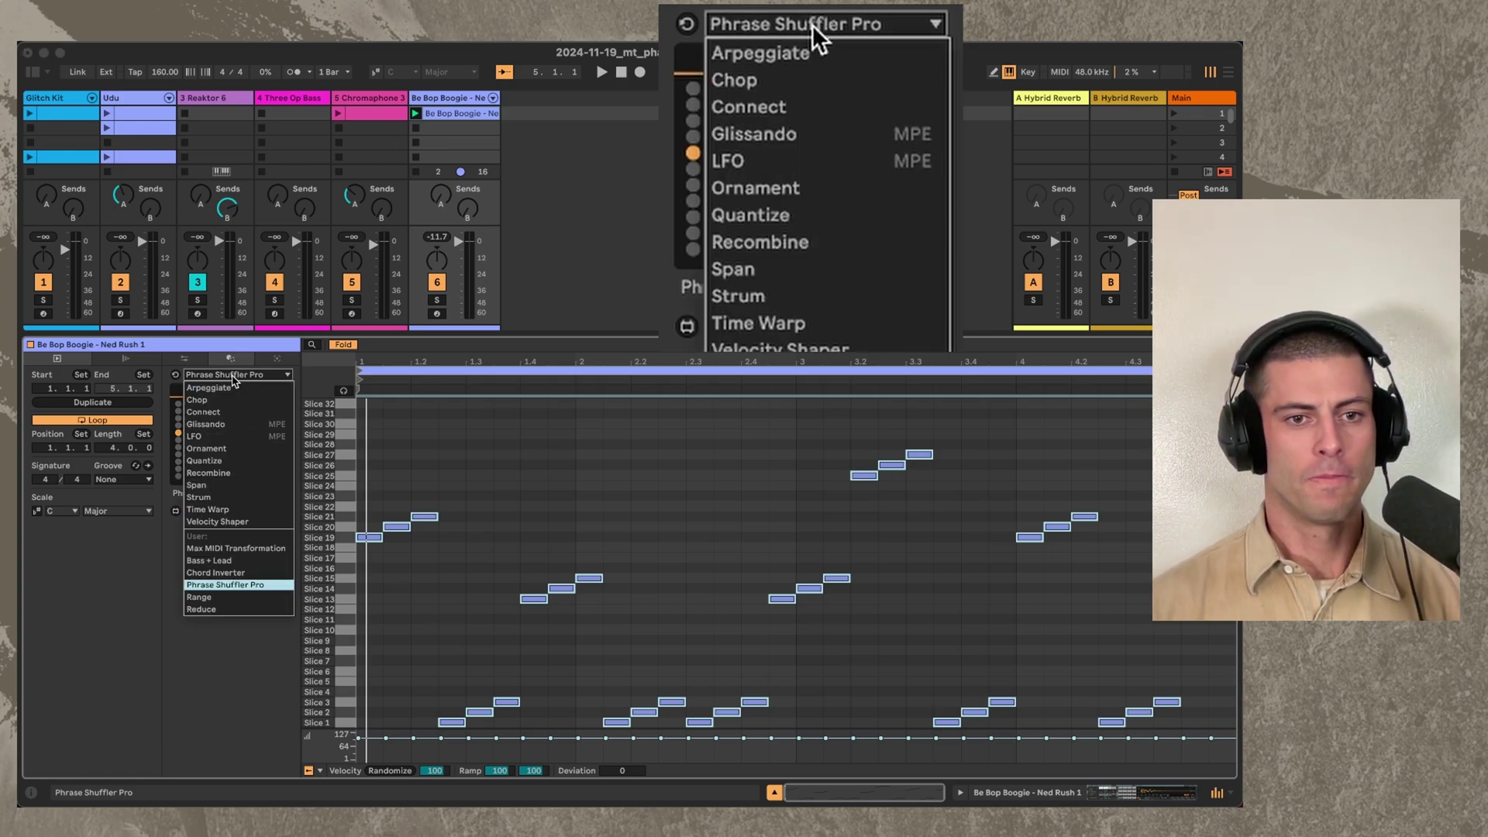